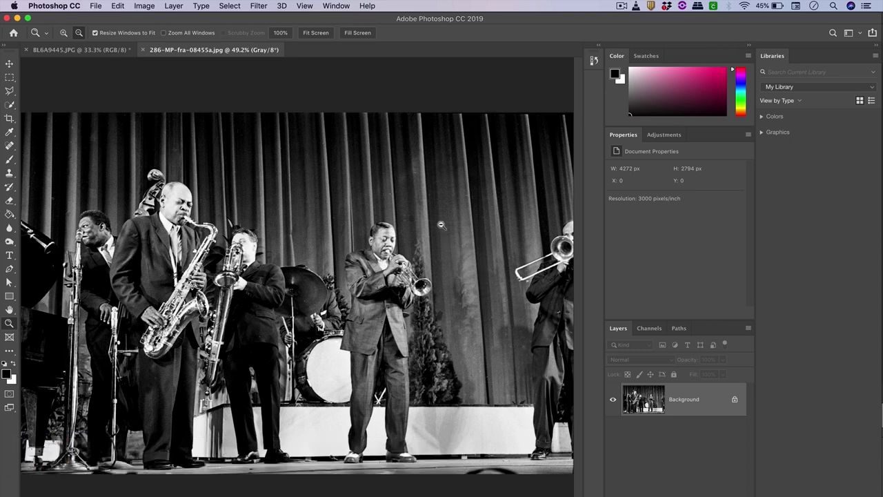
Step: Switch to the BL6A9445.JPG musician photo and pick the Quick Selection tool
key(ctrl+Tab)
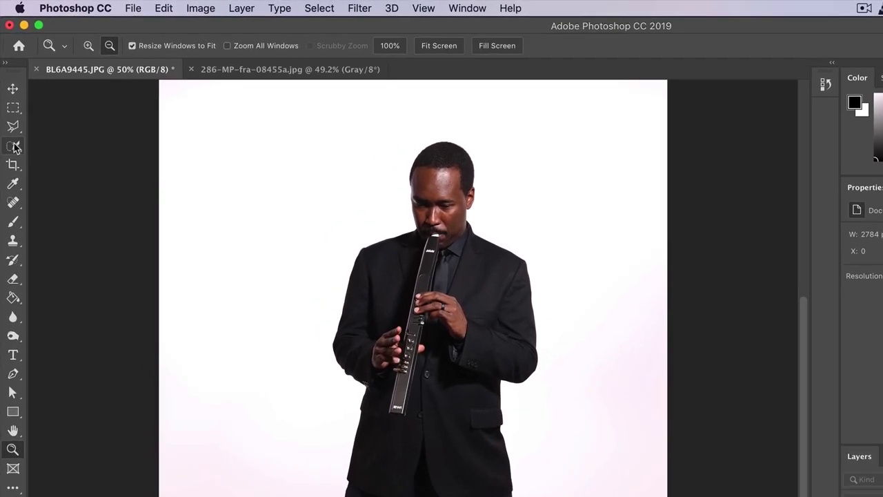
click(15, 147)
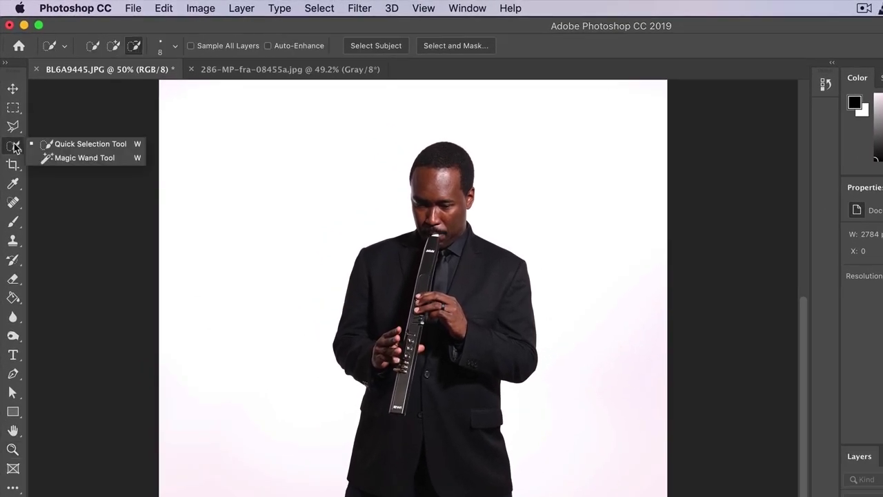
Step: Dismiss the tool flyout and zoom to 400% to inspect the man's torso and shoe edges
click(14, 147)
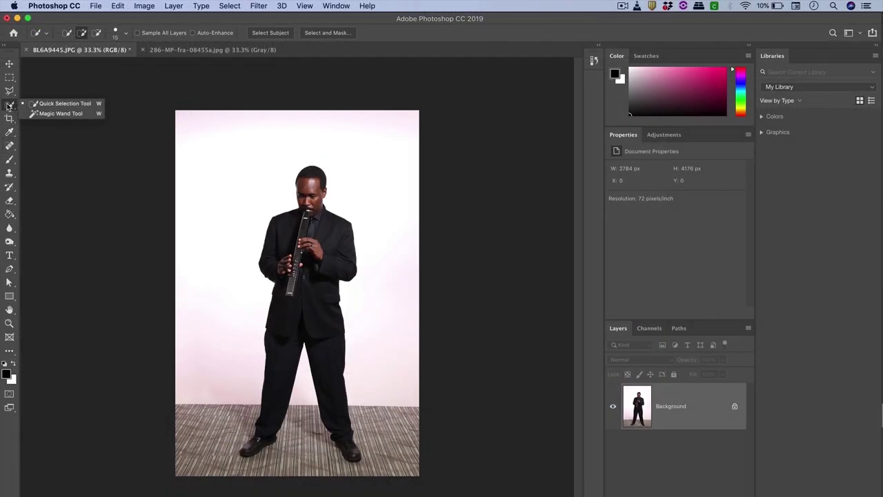
key(Escape)
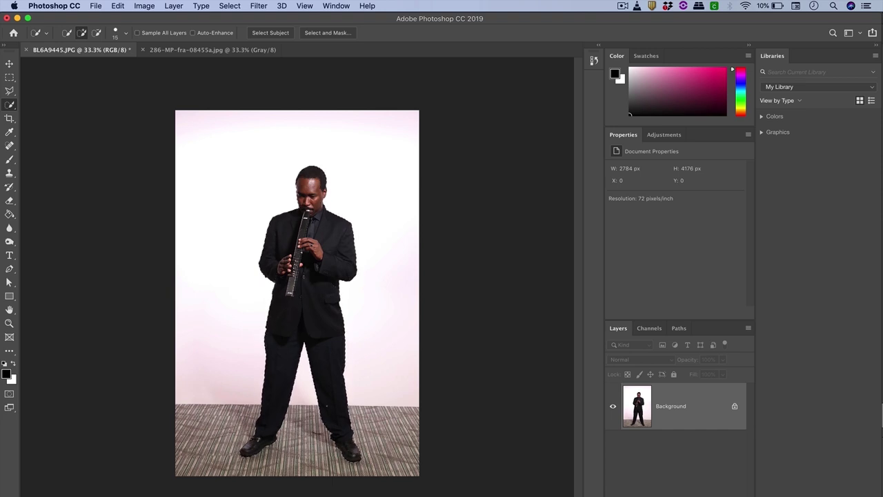
key(super+equal)
key(super+equal)
key(super+equal)
key(super+equal)
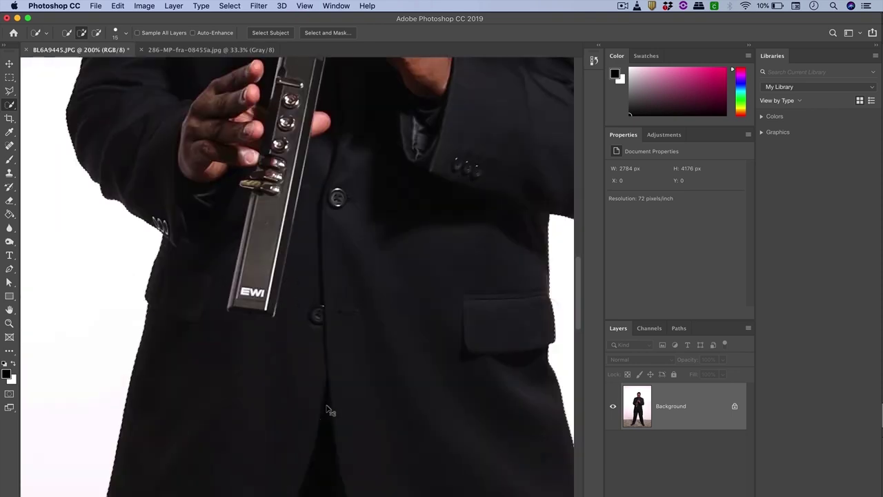
scroll(327, 408, down, 20)
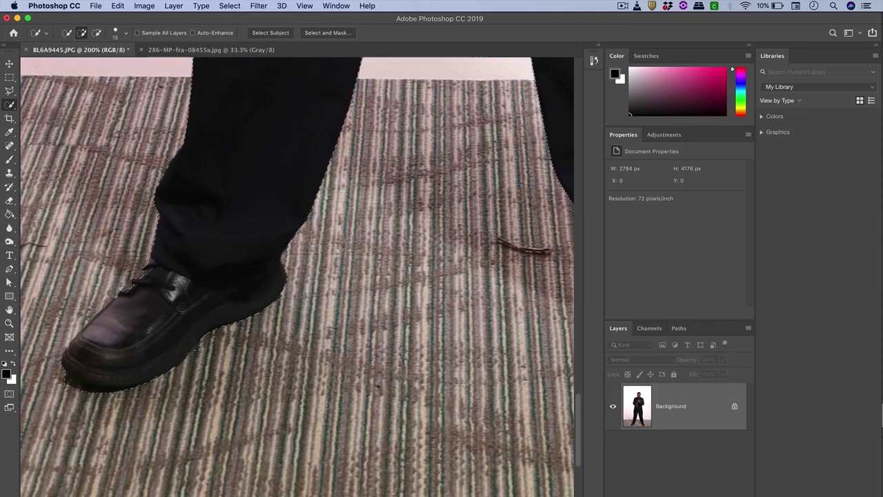
scroll(327, 406, down, 10)
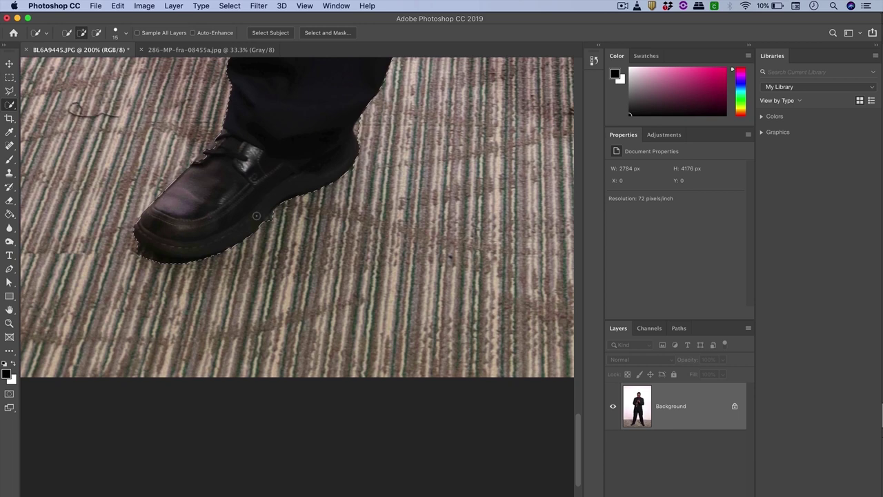
scroll(212, 156, up, 3)
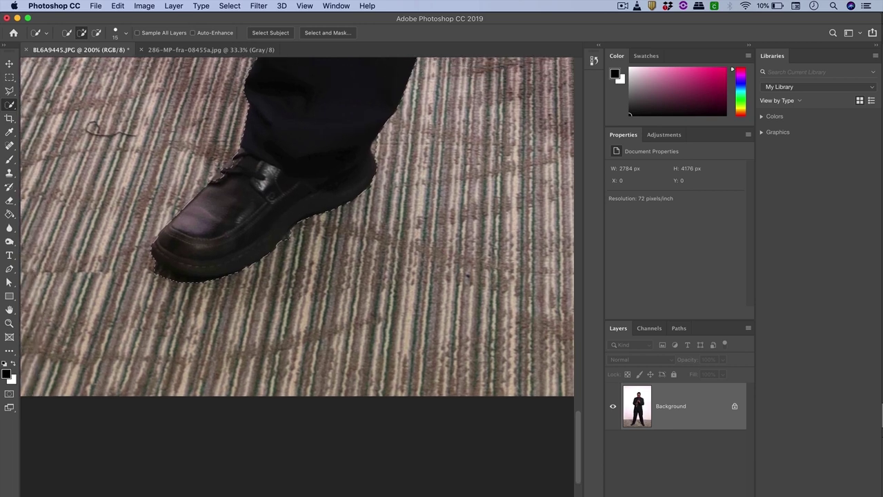
key(super+plus)
scroll(219, 165, up, 3)
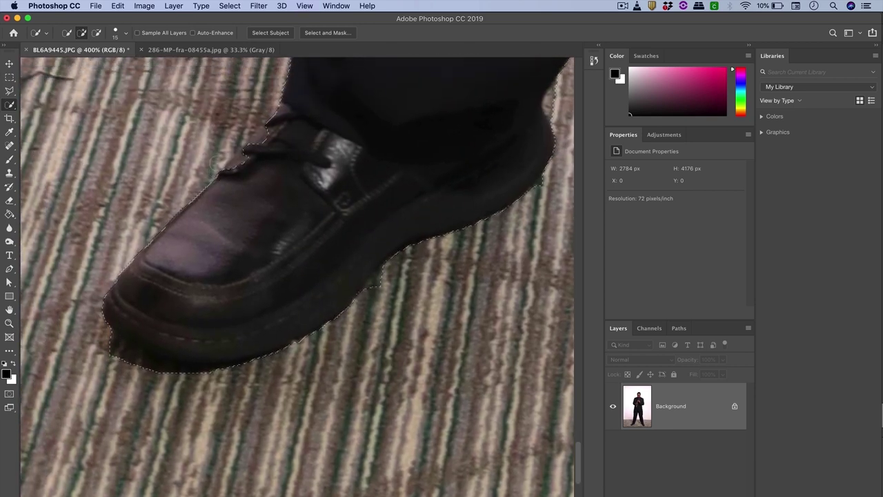
scroll(297, 276, up, 5)
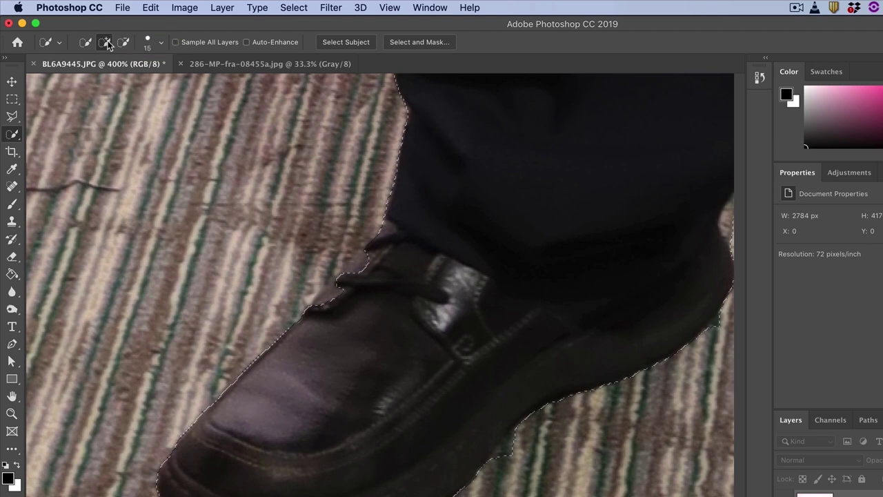
Step: Extend the selection over the shoe's lace, toggling between add and subtract modes
click(123, 43)
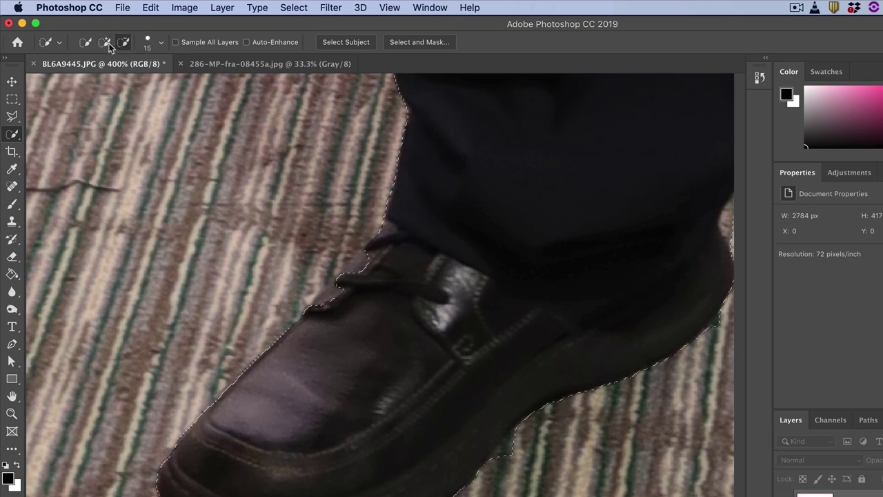
click(104, 42)
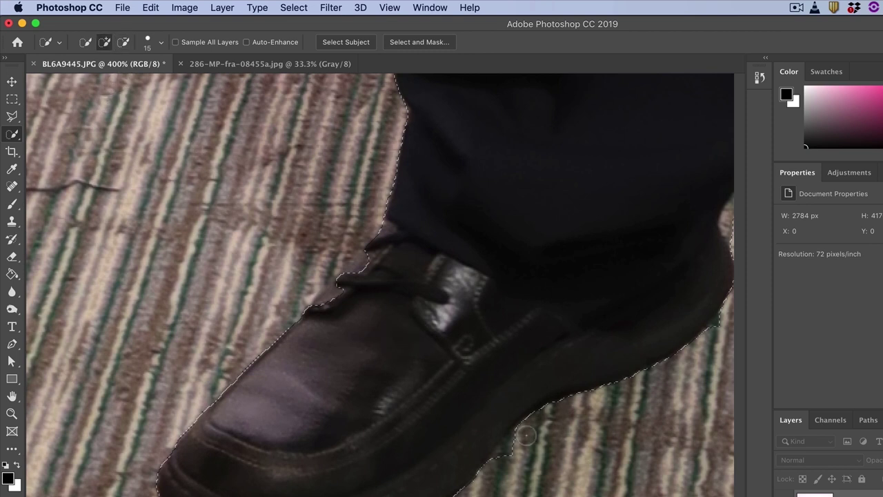
key(alt)
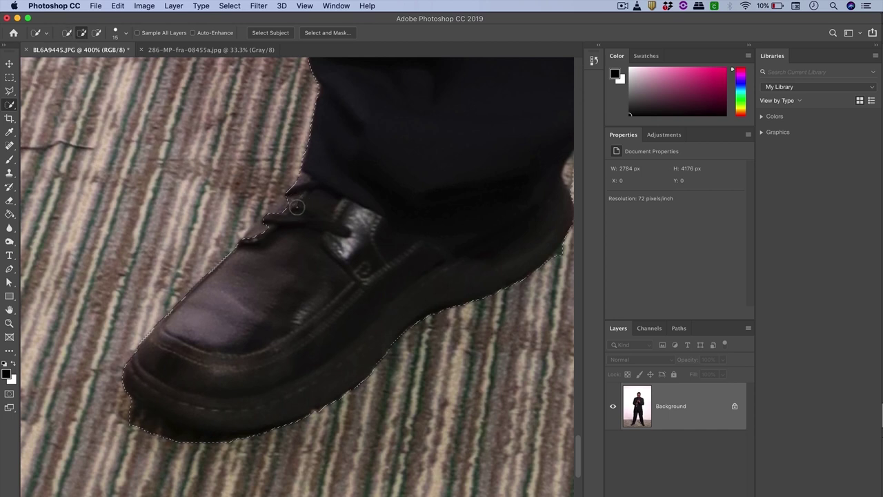
drag(284, 210, 253, 249)
key(alt)
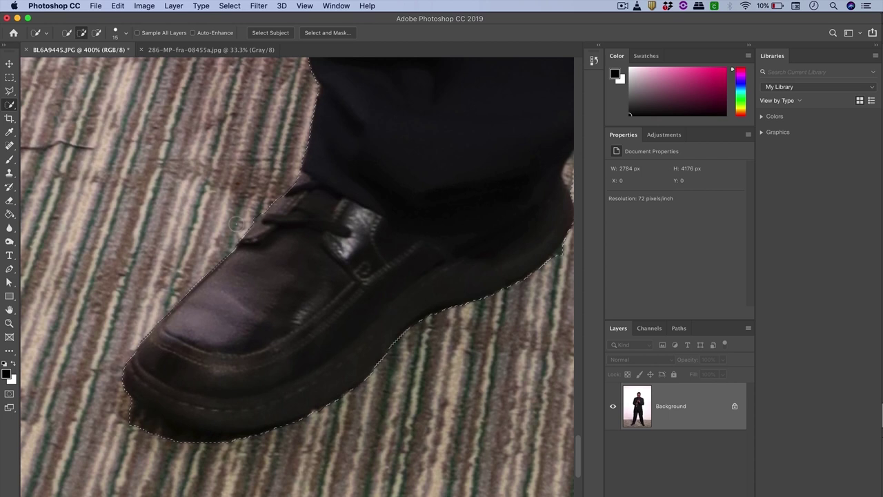
scroll(415, 252, right, 3)
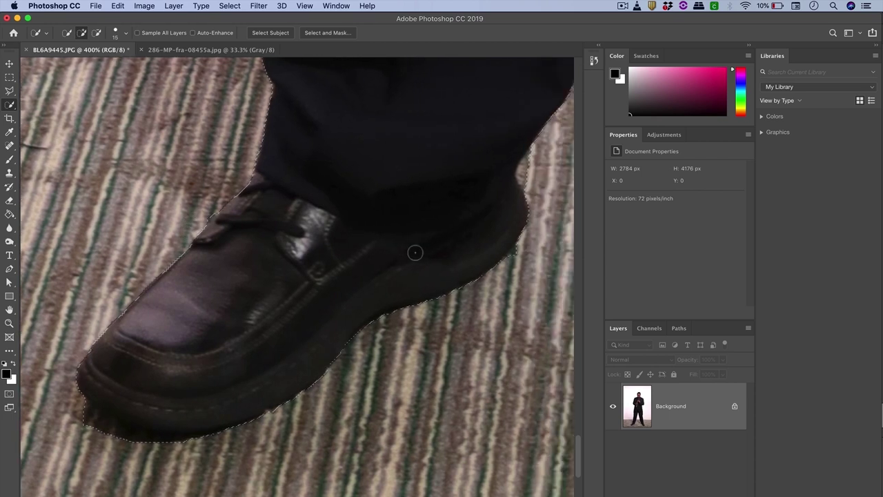
scroll(415, 252, right, 3)
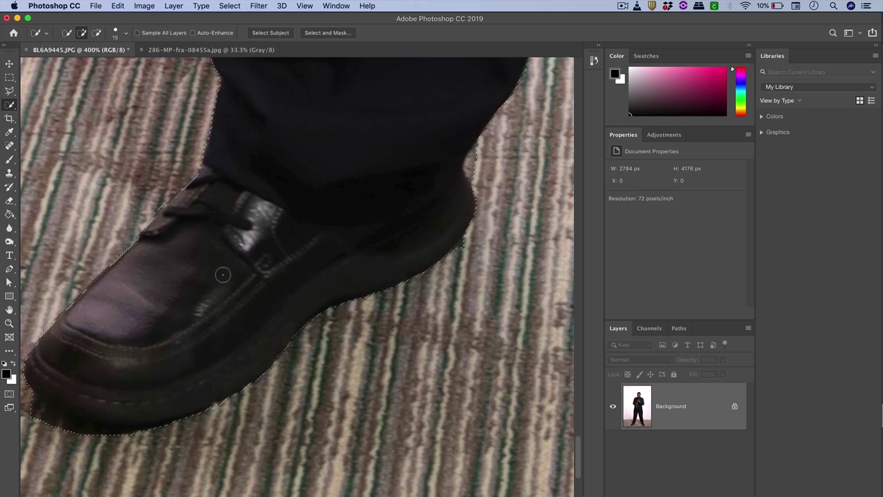
scroll(223, 274, down, 2)
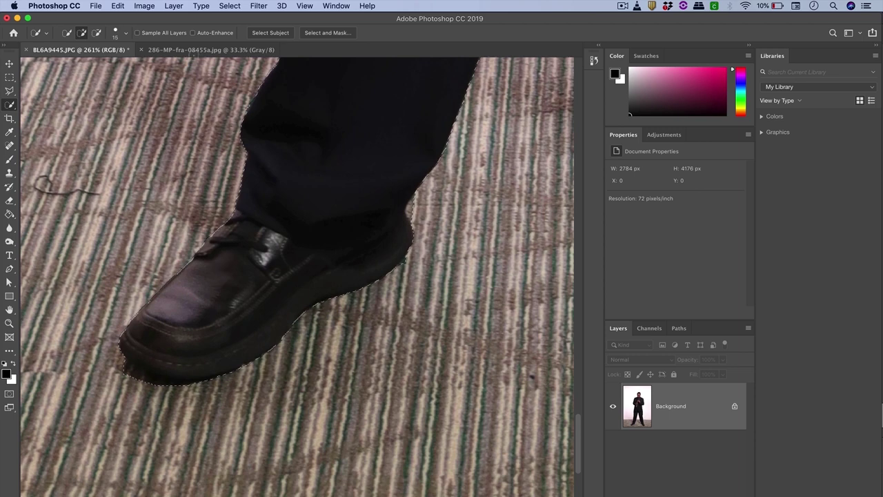
Step: Deselect the brushed selection and let Select Subject pick out the man automatically
click(229, 5)
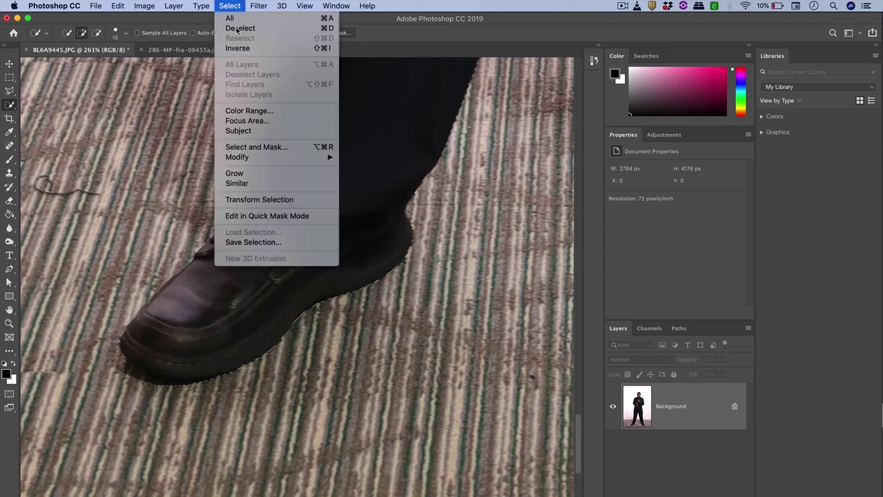
click(238, 28)
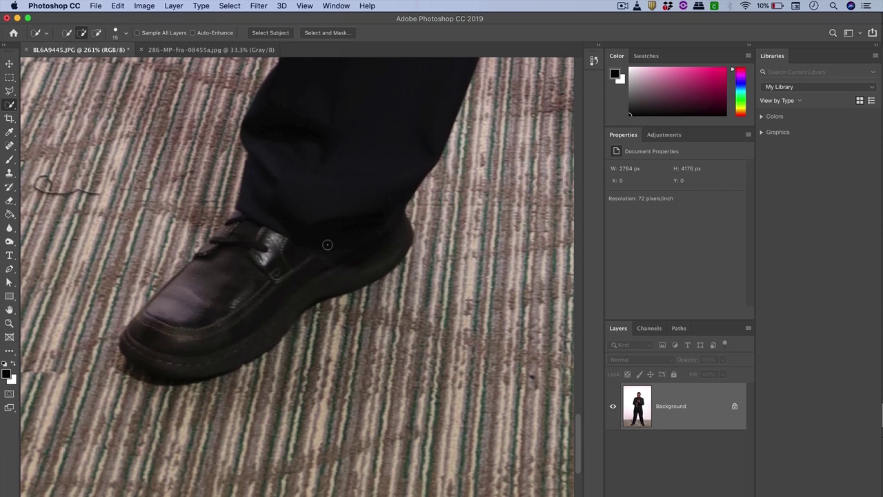
scroll(328, 244, down, 2)
scroll(368, 159, down, 2)
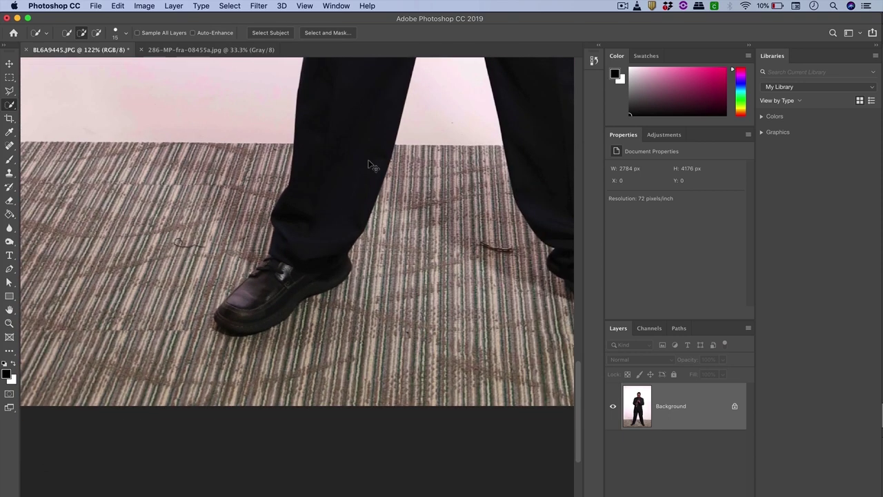
scroll(370, 166, down, 2)
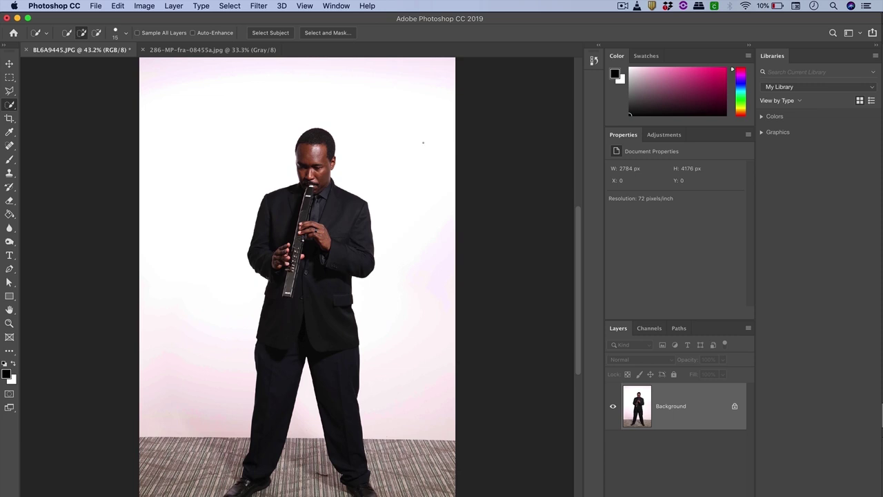
click(276, 35)
Step: At 200% zoom, subtract stray areas near the shoes, then fit the photo on screen
key(super+equal)
key(super+equal)
key(super+equal)
key(super+equal)
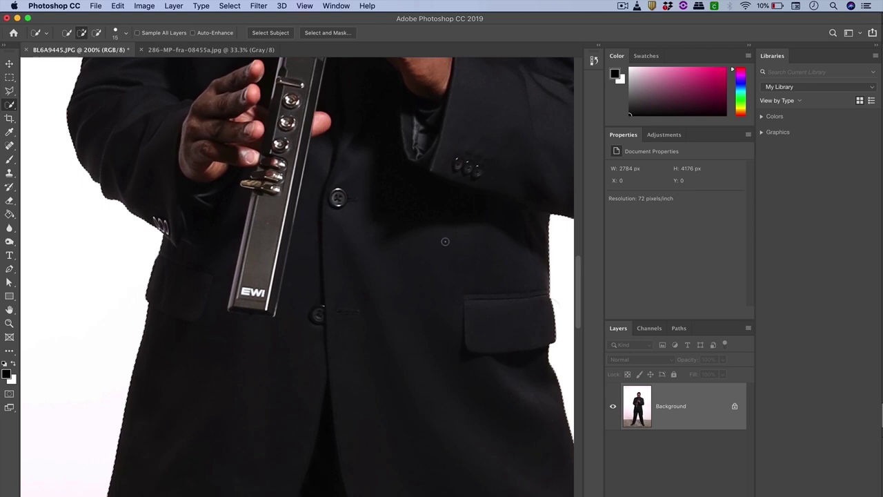
scroll(445, 242, down, 15)
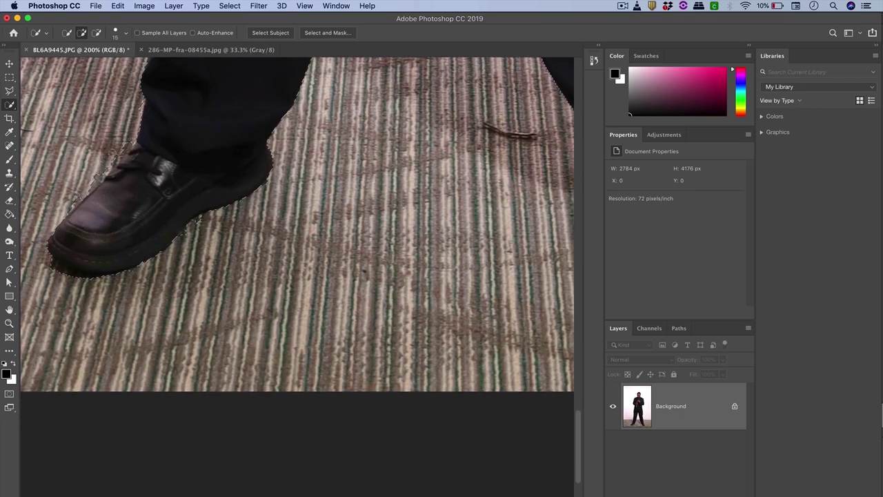
click(96, 32)
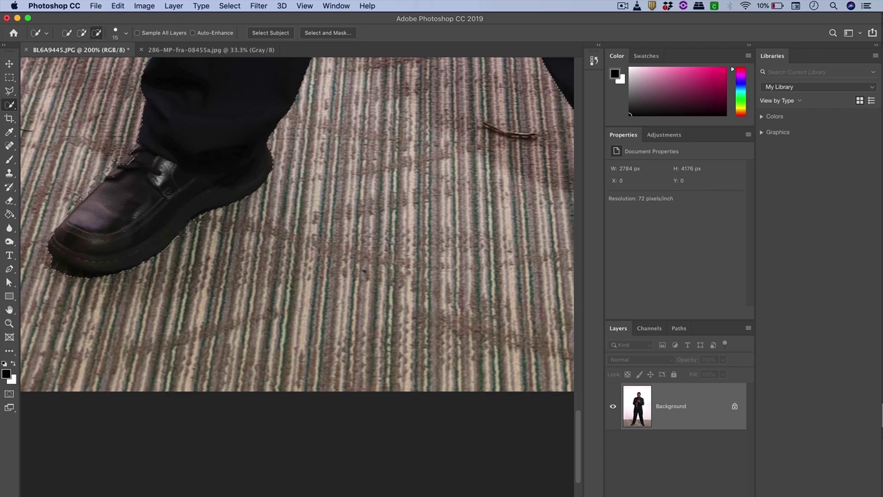
scroll(125, 148, right, 10)
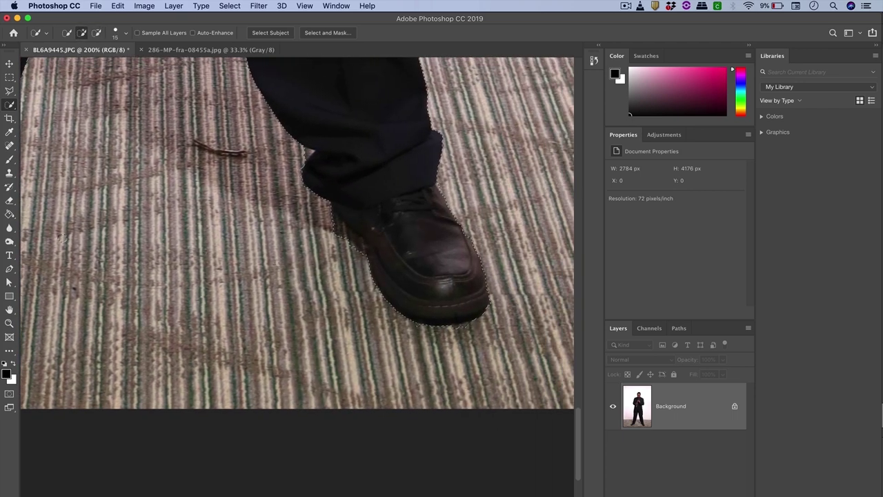
key(alt)
key(super+0)
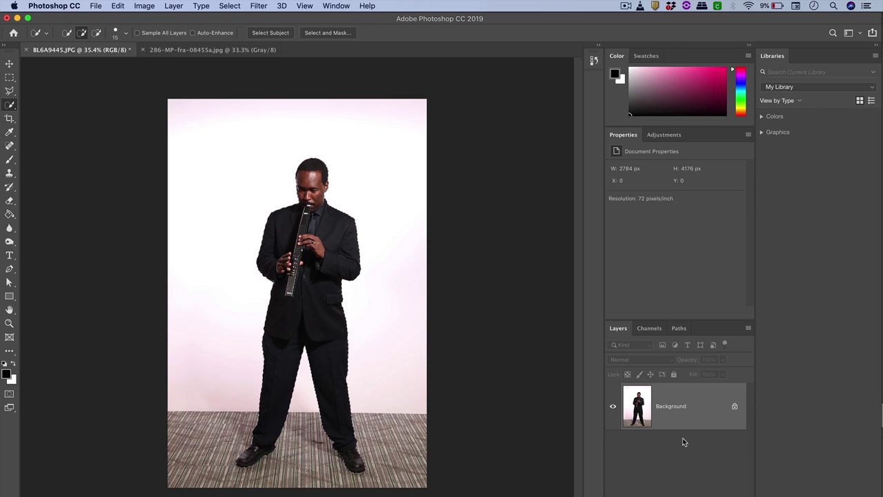
Step: Paste the copied man into the 286-MP-fra jazz band photo
click(207, 49)
click(118, 6)
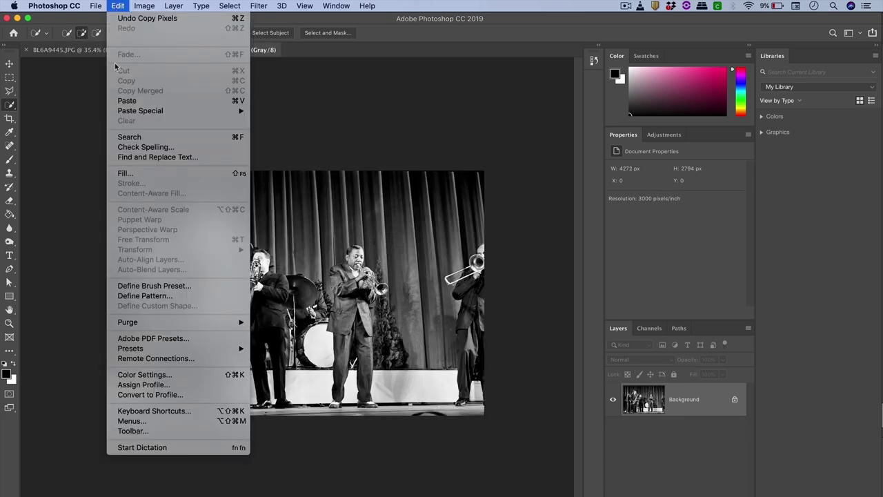
click(121, 100)
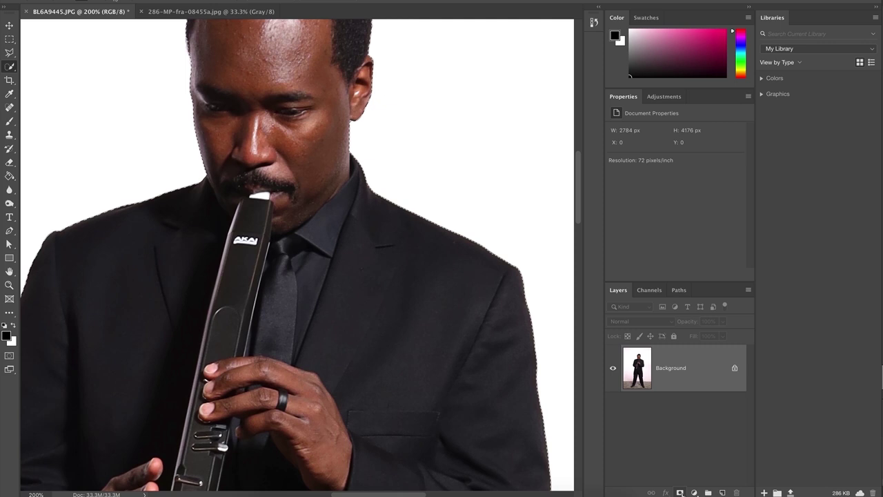
Step: Mask out the backdrop from the selection and drag the musician layer into 286-MP-fra-08455a.jpg
click(680, 492)
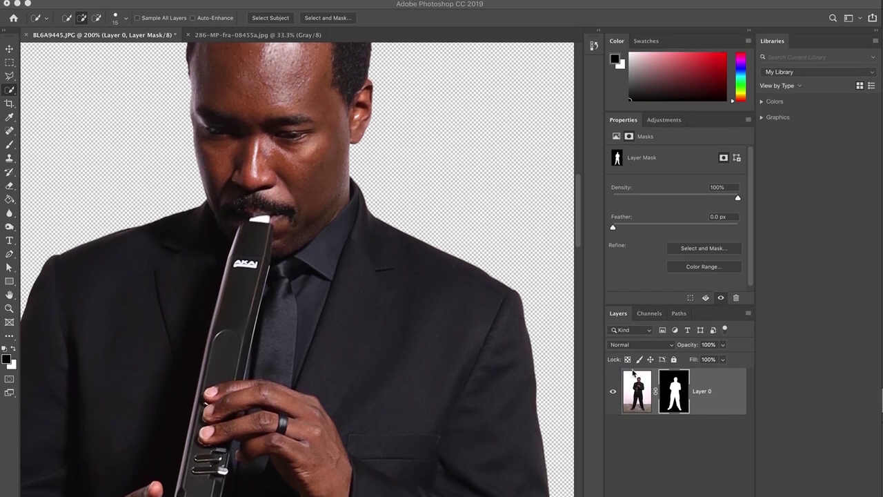
drag(675, 332, 386, 249)
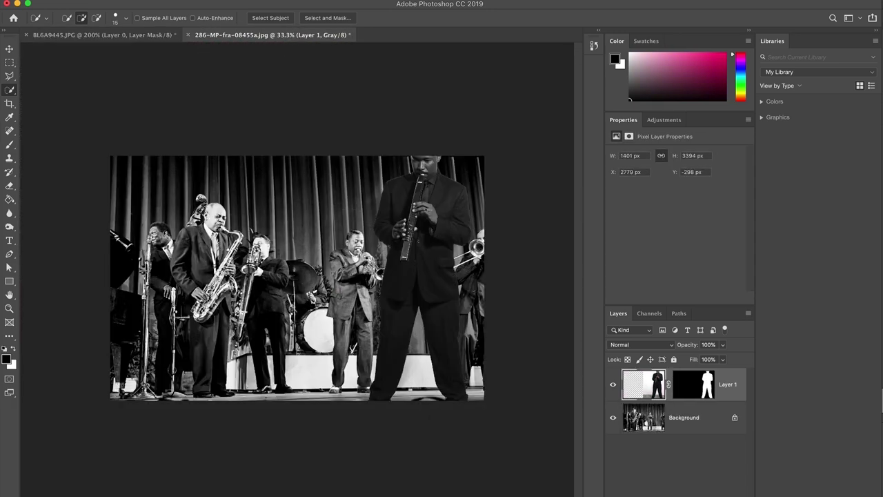
Step: Scale the musician down to about 69% and shift him right onto the stage
click(9, 49)
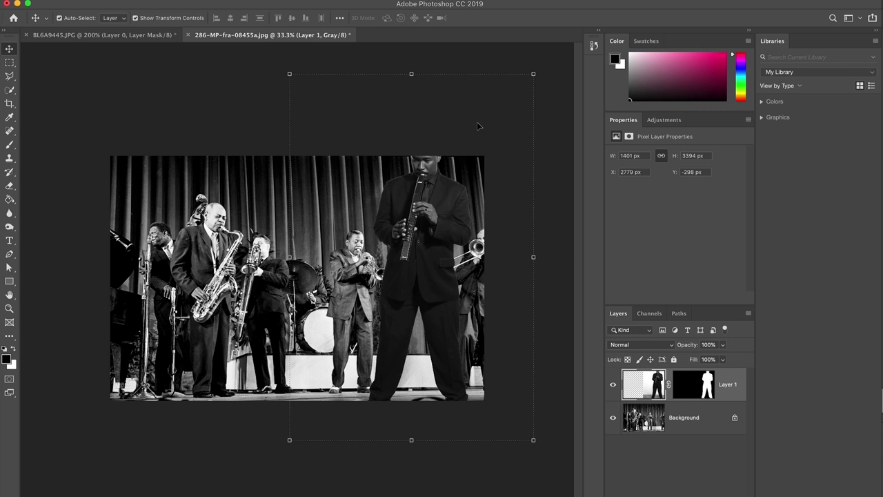
drag(530, 77, 461, 183)
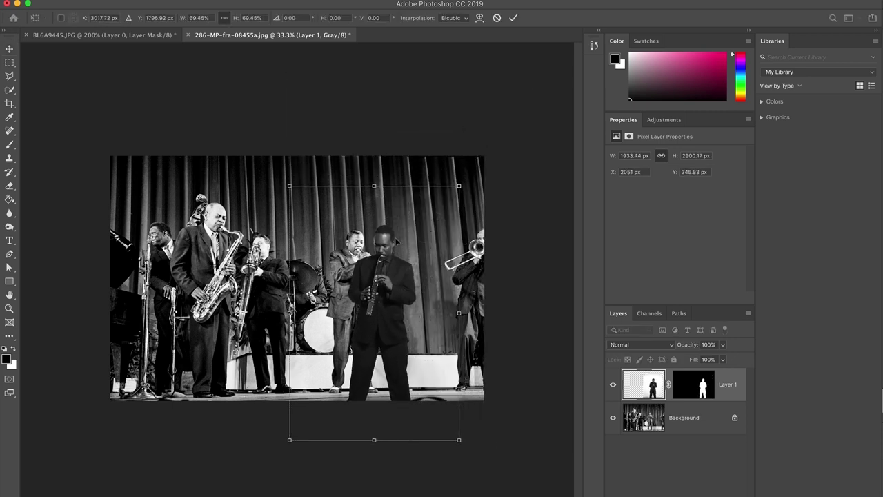
mouse_move(400, 287)
mouse_down()
mouse_move(422, 285)
mouse_move(406, 285)
mouse_up()
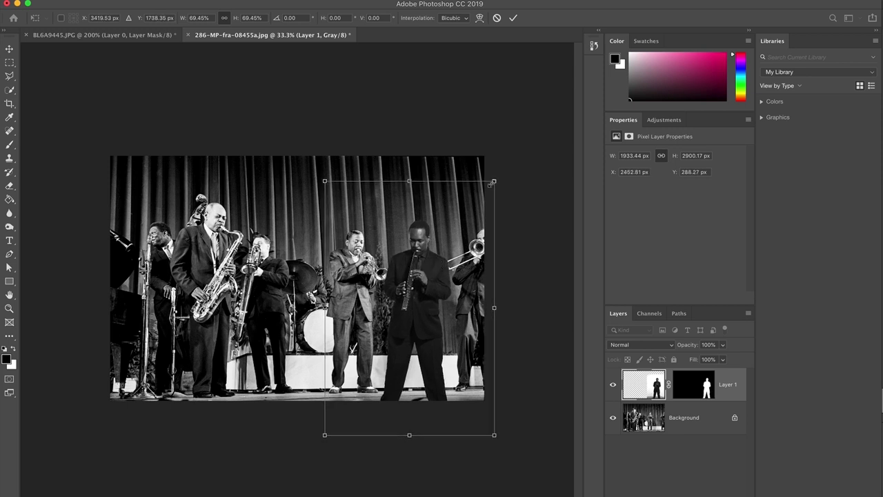
drag(494, 182, 488, 184)
key(Return)
Step: Shrink the musician slightly more to 912 × 2210 px beside the trumpeter
key(ctrl+plus)
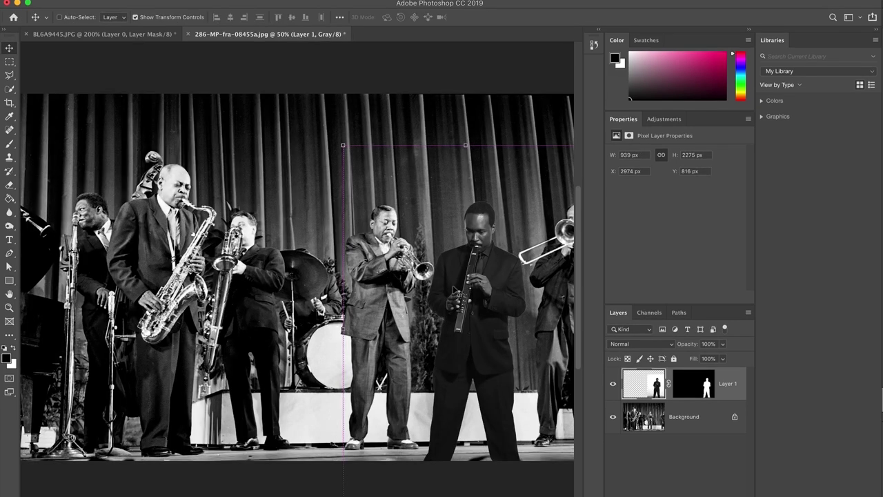
key(ctrl+plus)
scroll(454, 290, right, 5)
scroll(454, 289, down, 2)
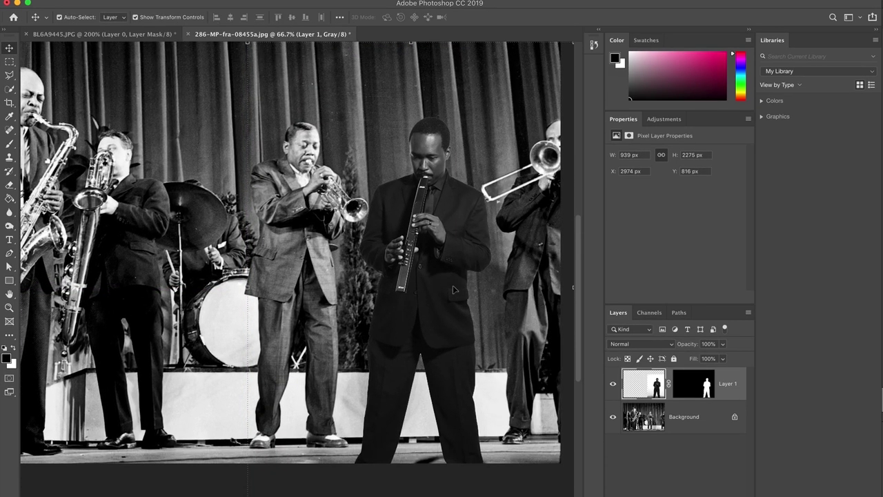
scroll(454, 290, up, 2)
scroll(454, 290, right, 2)
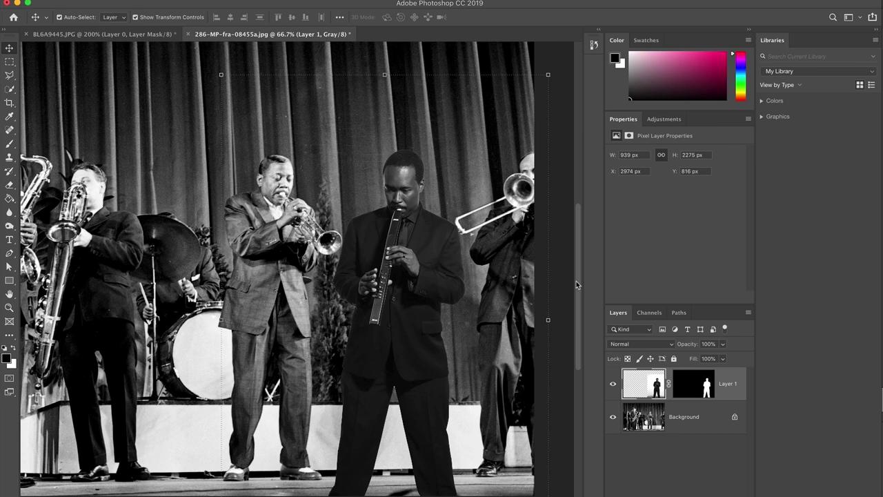
key(ctrl+t)
drag(548, 73, 542, 83)
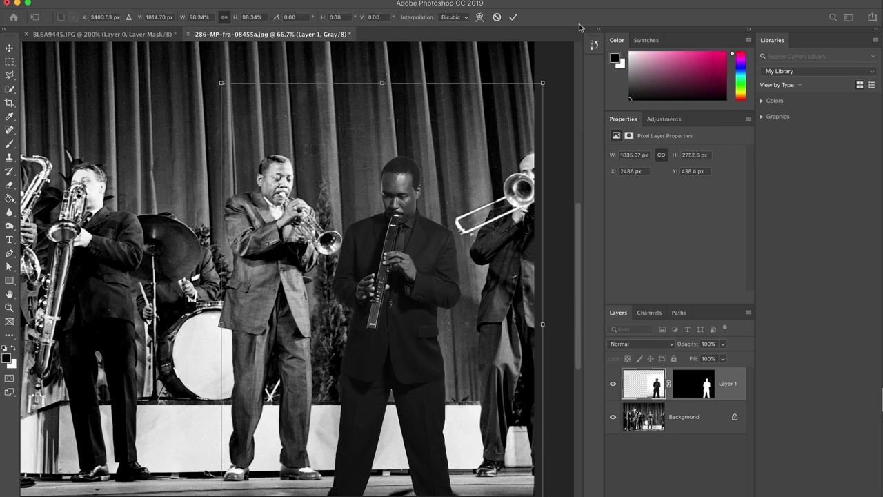
drag(543, 83, 538, 89)
click(512, 18)
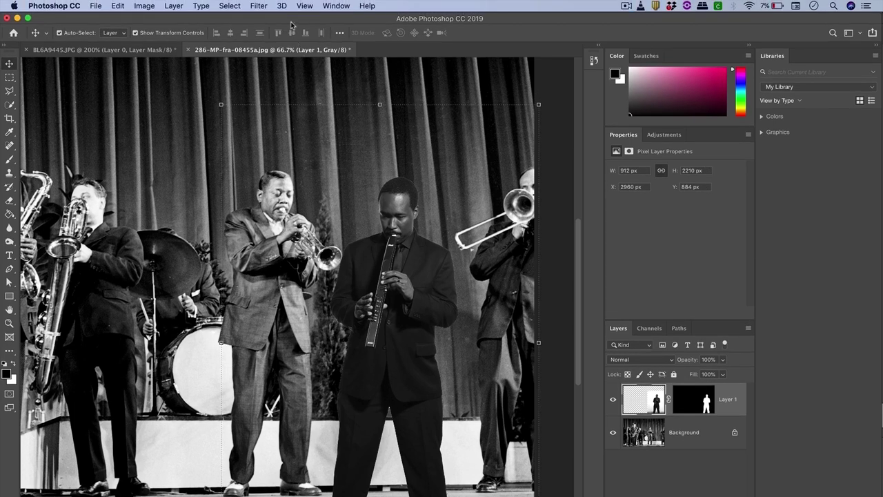
click(258, 5)
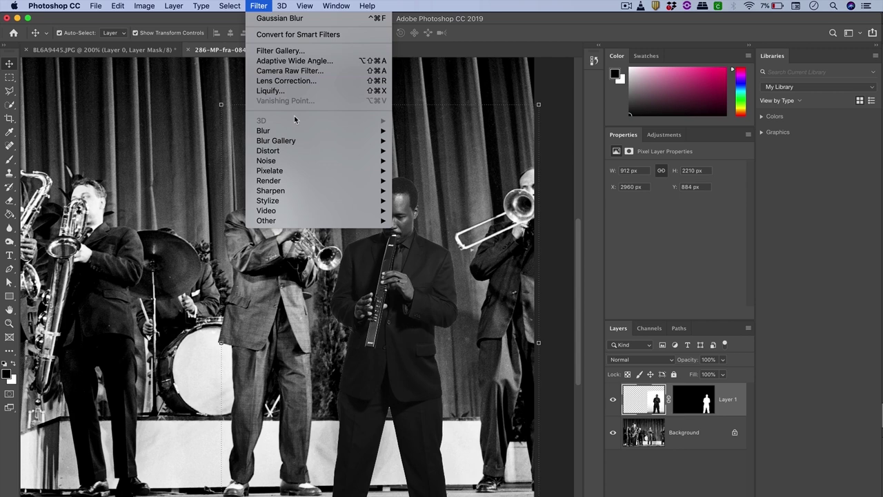
mouse_move(297, 133)
mouse_move(296, 165)
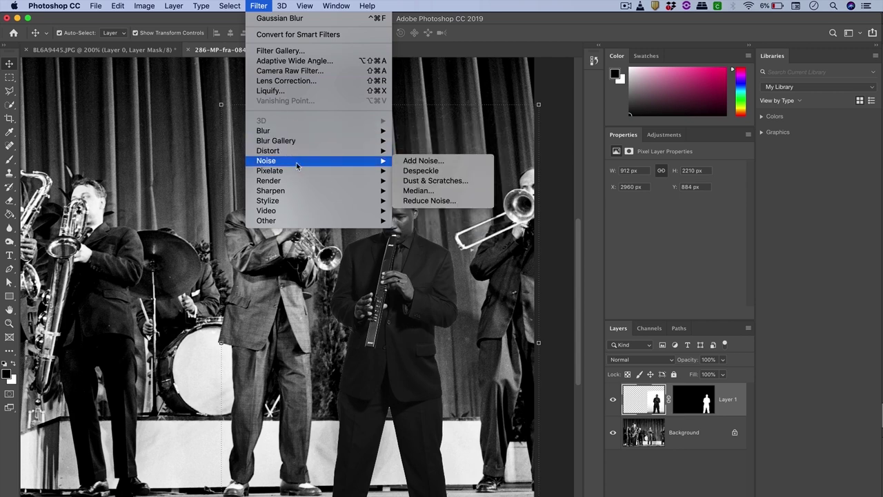
key(Escape)
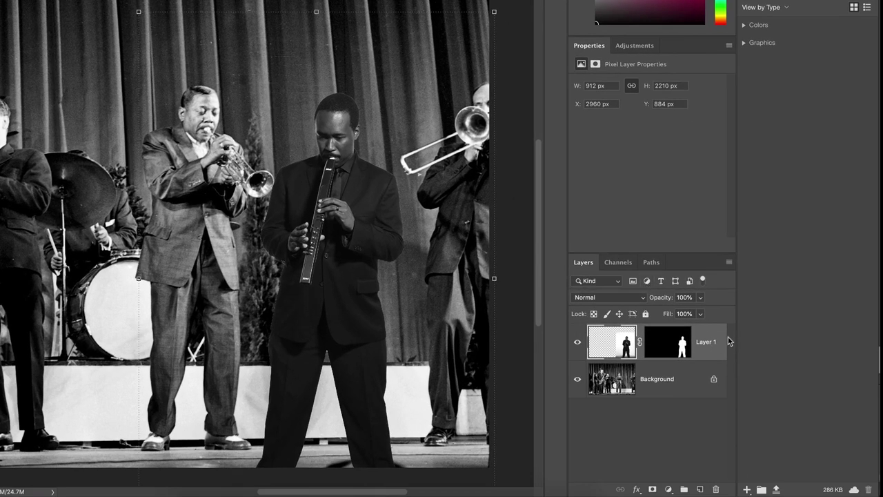
Step: Convert Layer 1 into an embedded smart object, Layer 1.psb
right_click(712, 354)
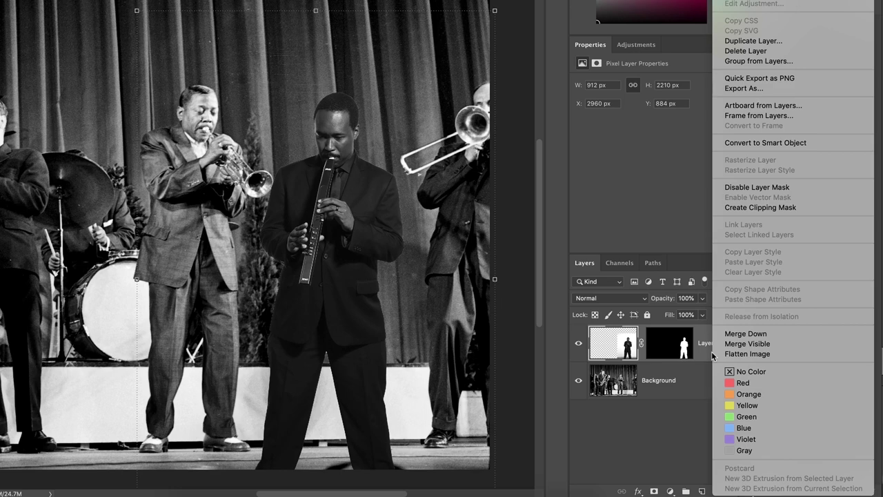
click(754, 143)
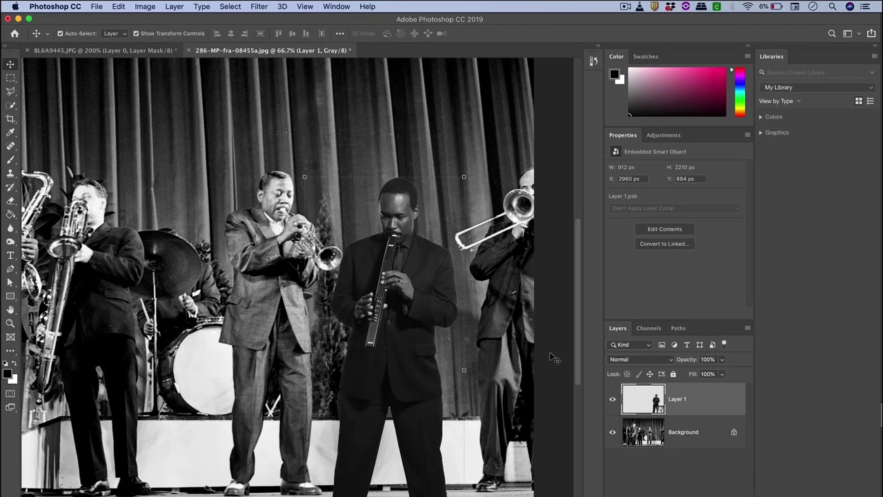
Step: Apply an Add Noise smart filter to Layer 1, then re-edit its Amount to 4.8% Gaussian
click(259, 6)
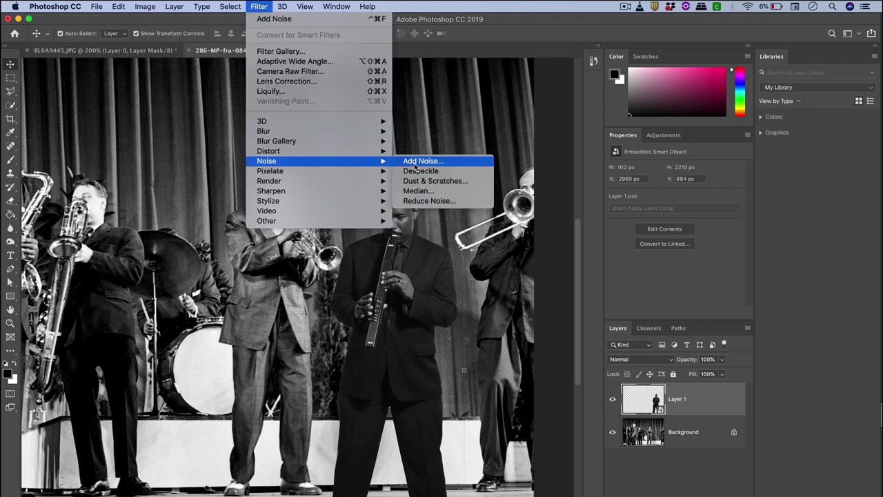
click(414, 167)
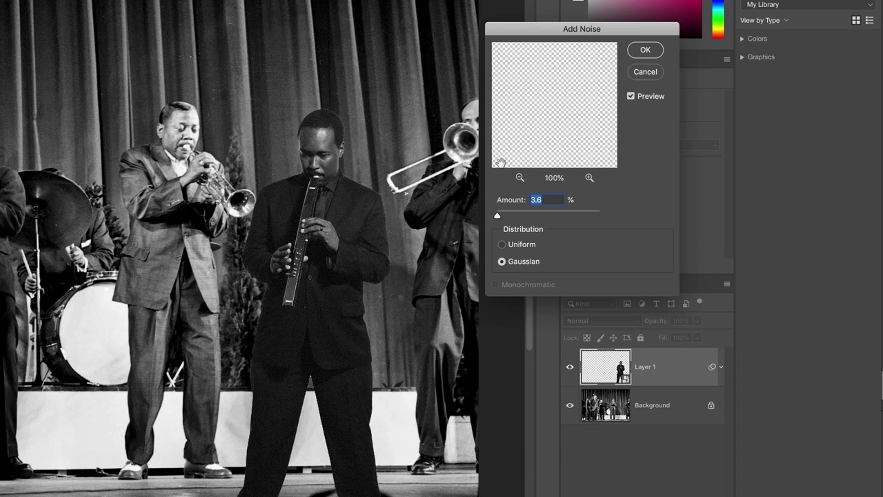
drag(521, 216, 509, 216)
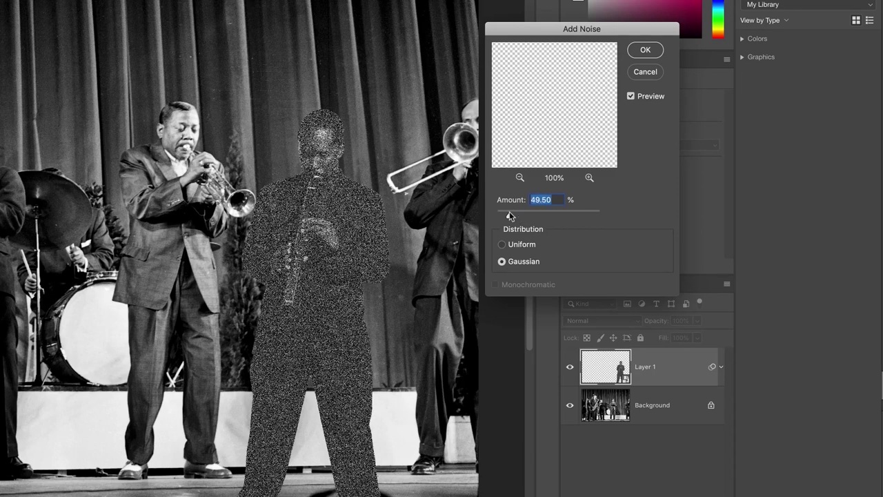
click(645, 52)
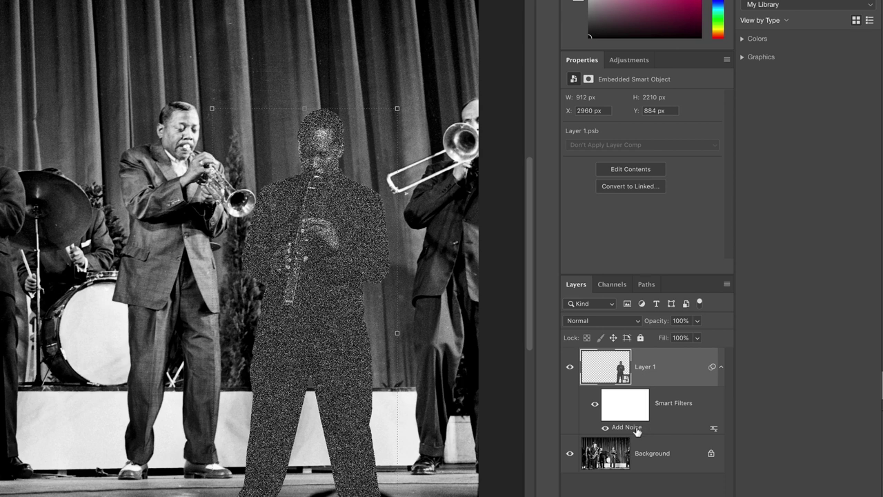
double_click(710, 430)
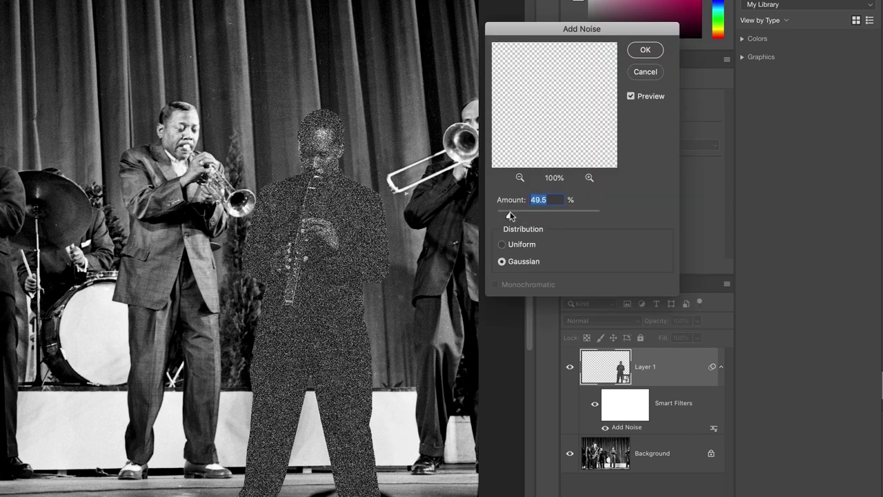
drag(507, 213, 498, 216)
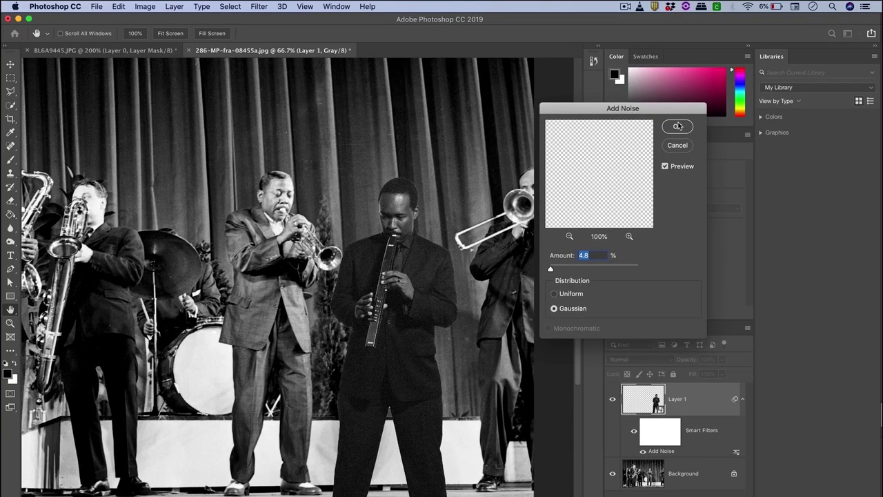
click(678, 126)
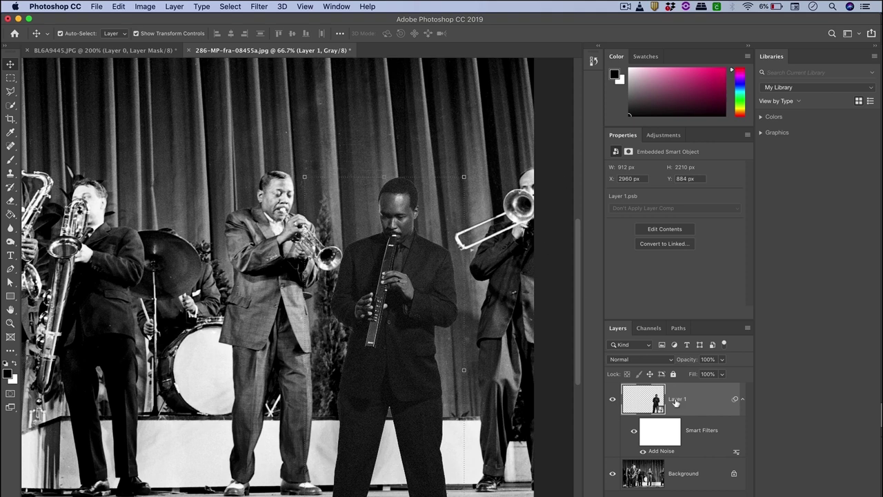
Step: Open the Gaussian Blur filter and frame the whole musician in its preview
click(257, 6)
mouse_move(294, 132)
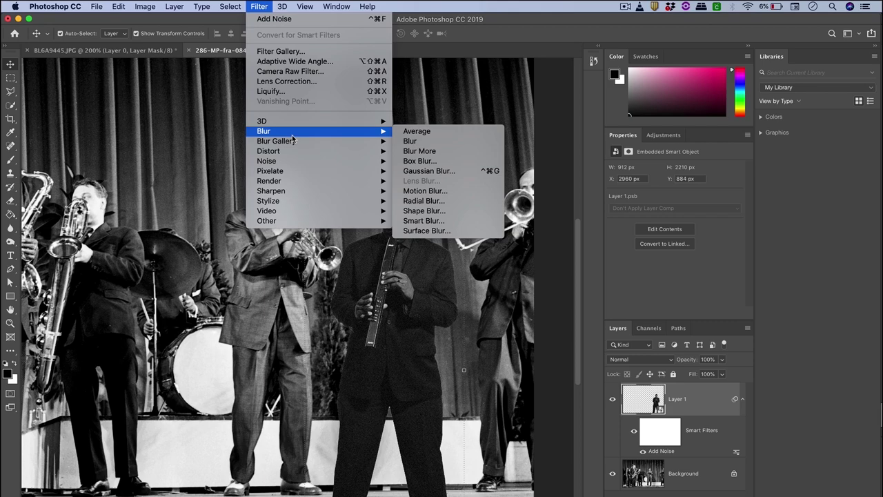
click(431, 170)
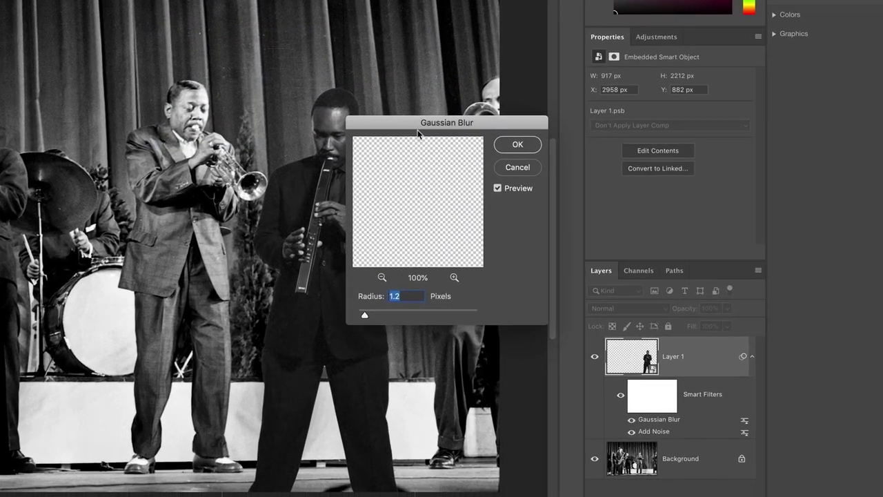
drag(418, 134, 469, 116)
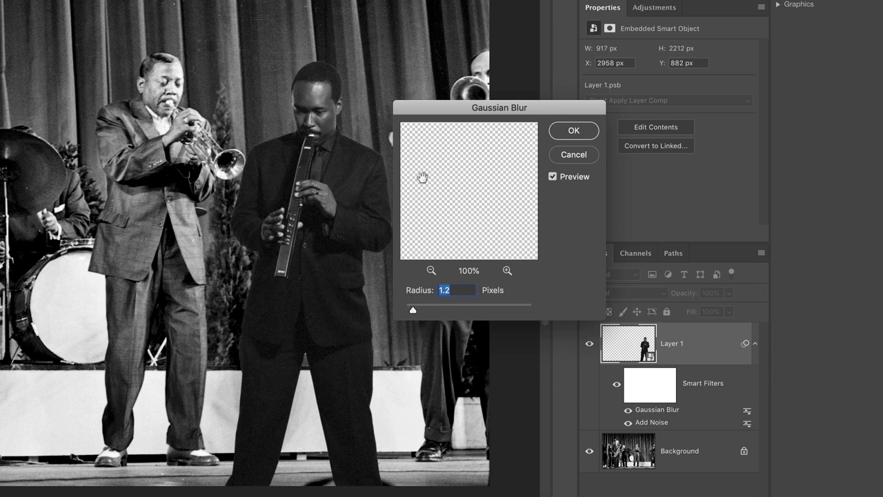
click(432, 272)
click(431, 271)
click(432, 271)
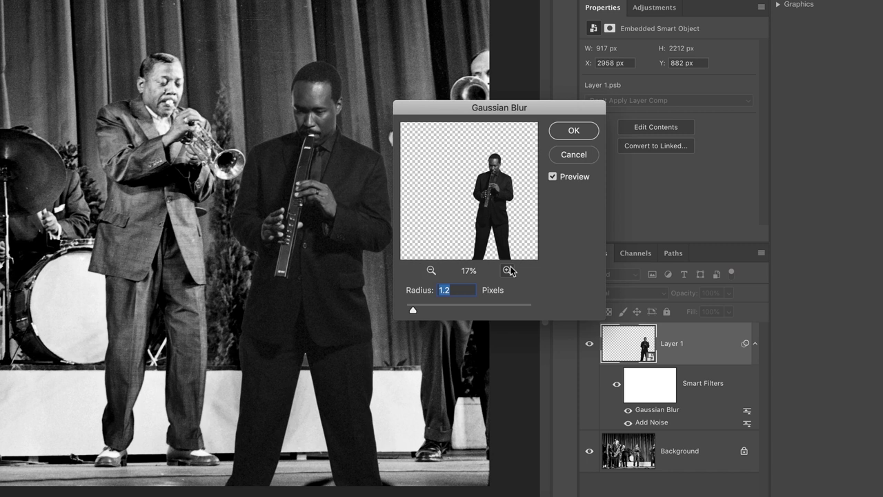
click(507, 270)
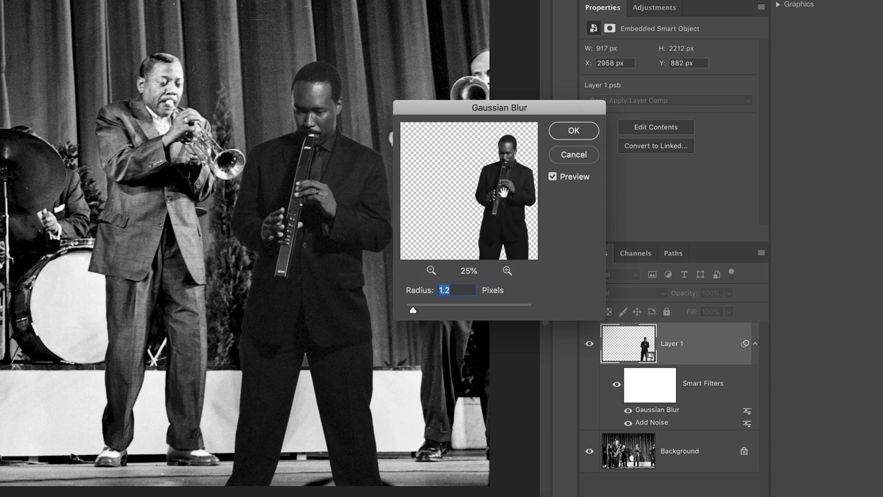
drag(495, 192, 465, 206)
Step: Preview the musician's face, apply a 1-pixel blur radius, and zoom out to 50%
click(507, 270)
click(508, 271)
click(508, 271)
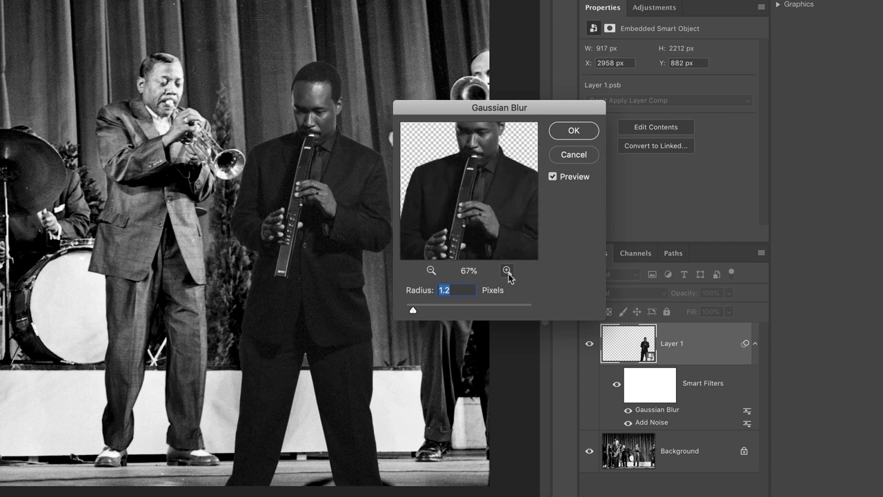
click(507, 270)
click(507, 270)
drag(494, 167, 513, 254)
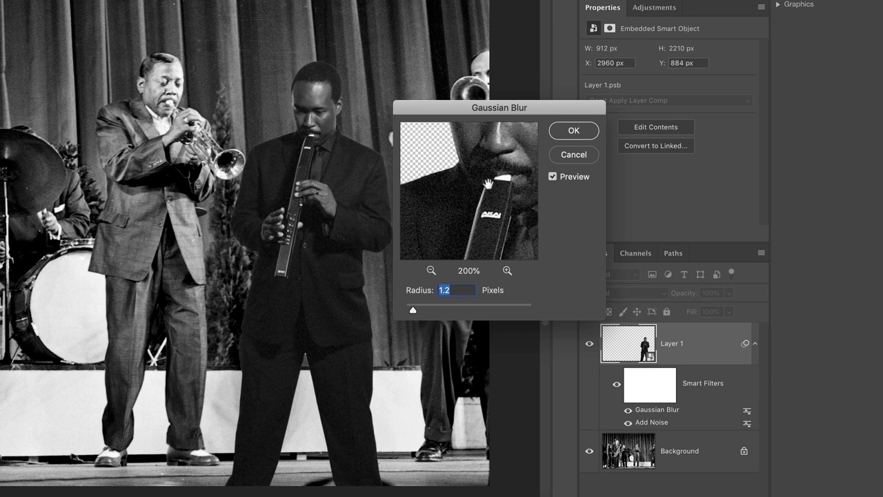
drag(488, 183, 455, 219)
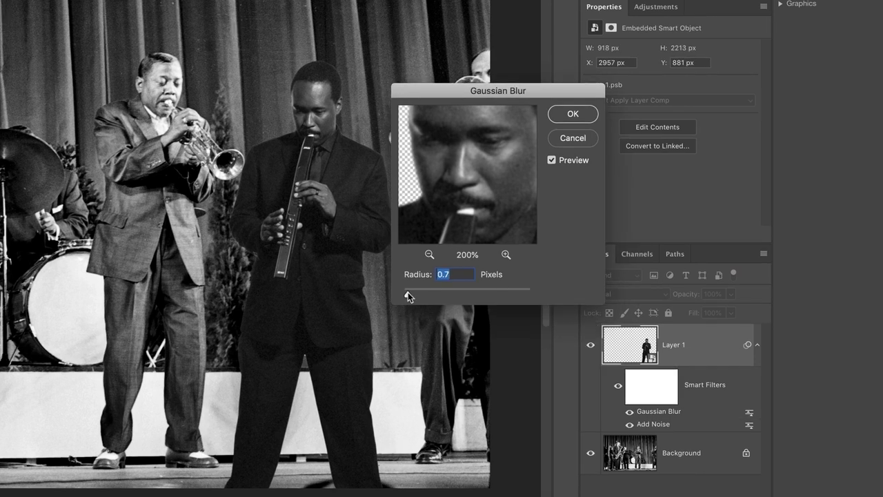
text(1)
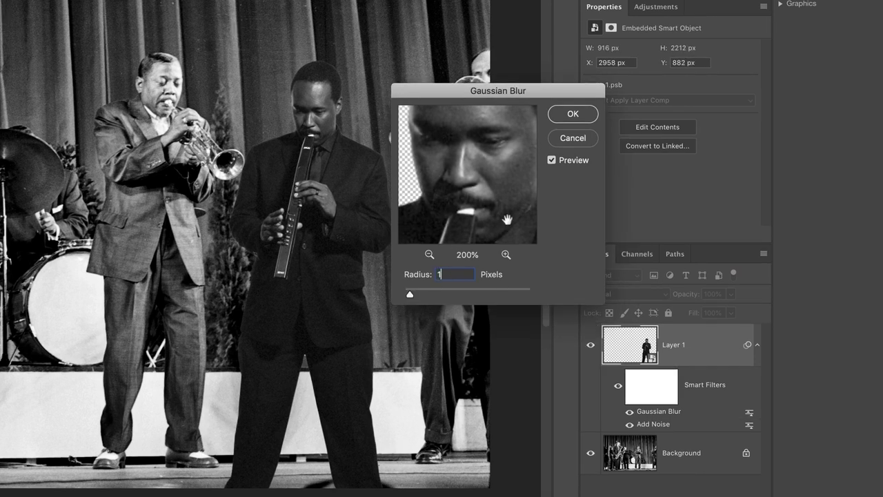
click(575, 116)
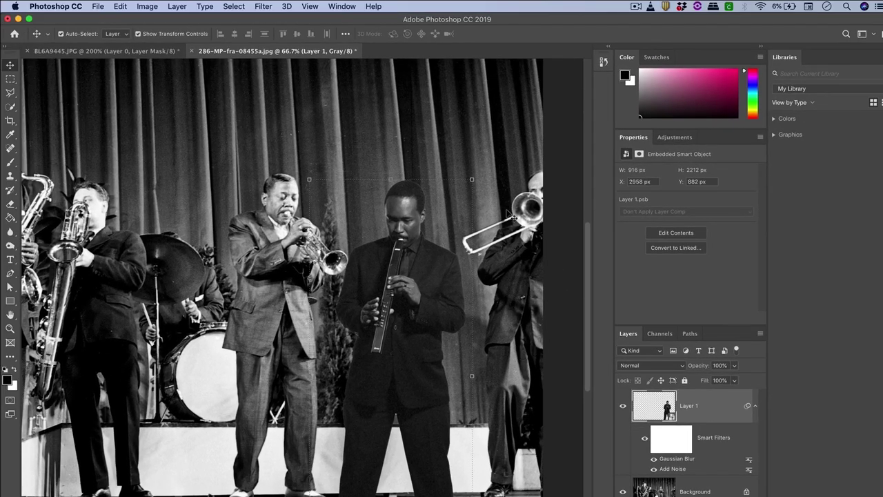
key(super+minus)
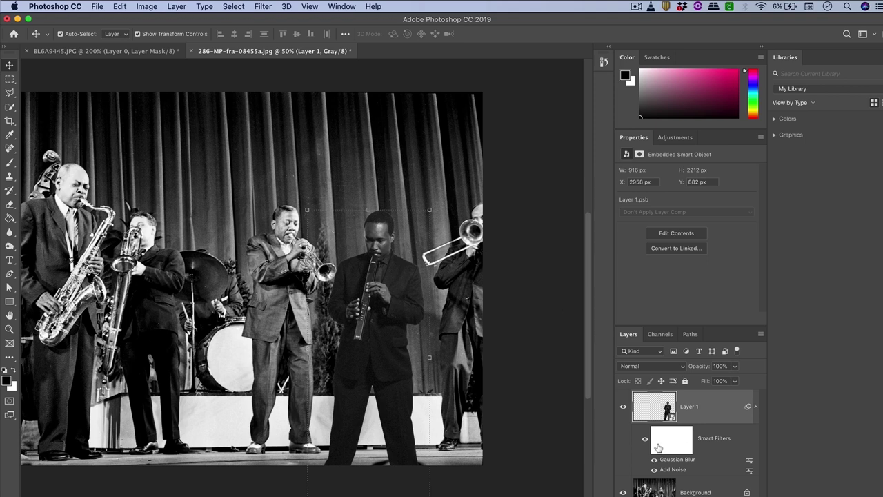
Step: Collapse Layer 1's smart filters and start lowering its contrast in Brightness/Contrast
click(755, 407)
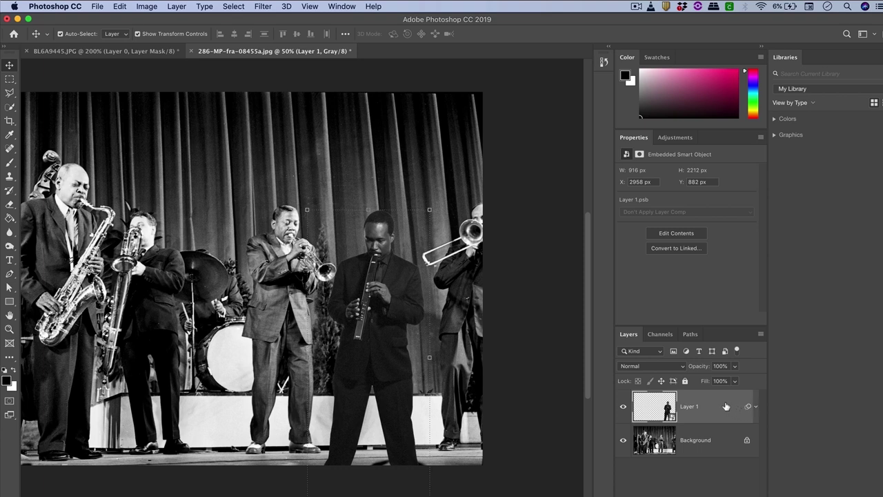
click(147, 6)
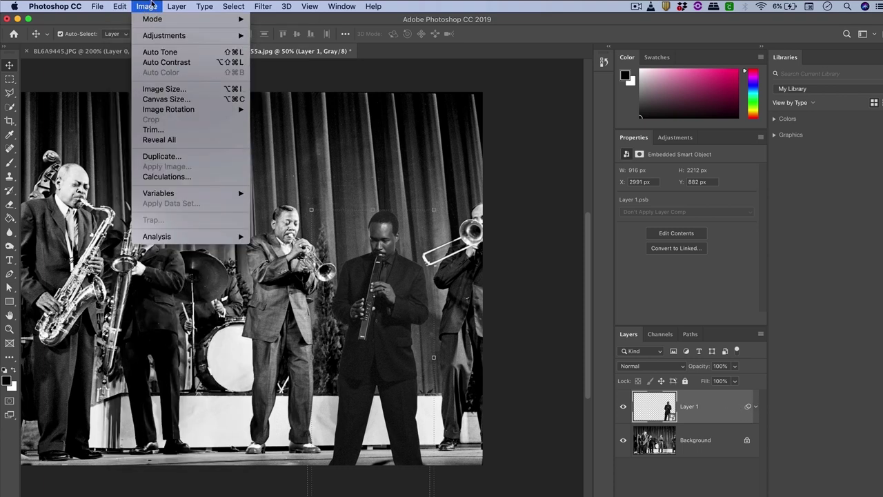
mouse_move(155, 39)
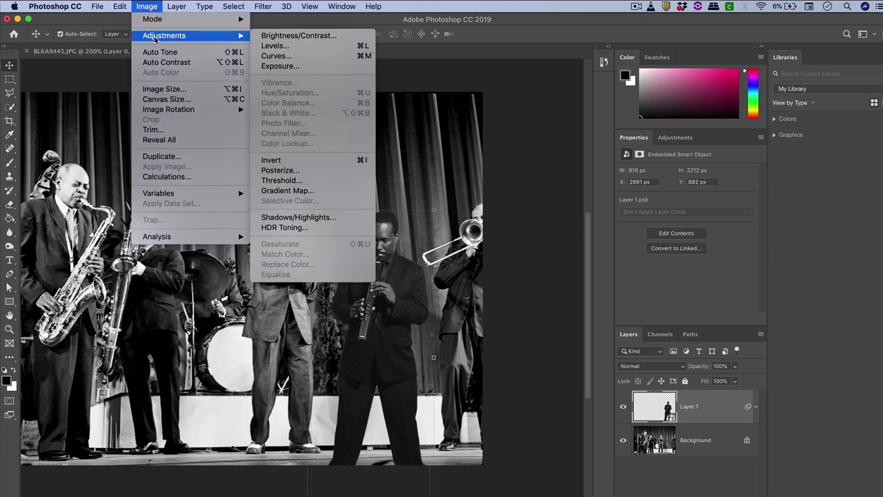
click(299, 36)
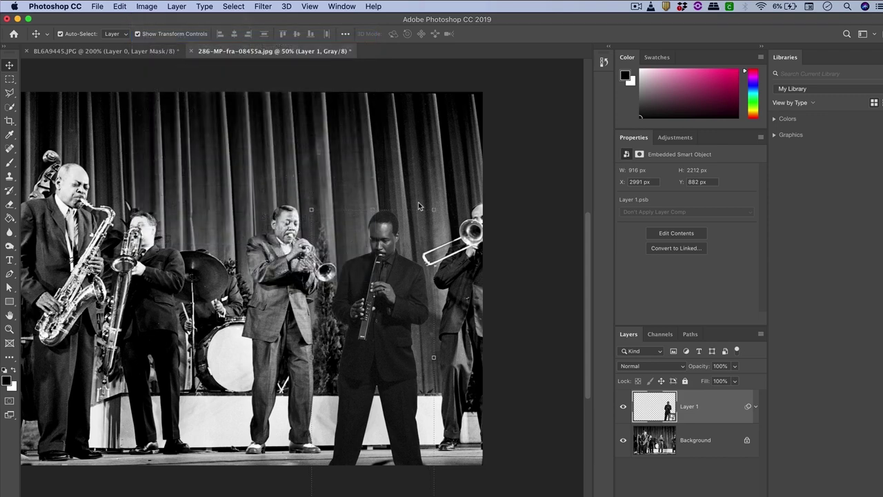
drag(514, 155, 544, 166)
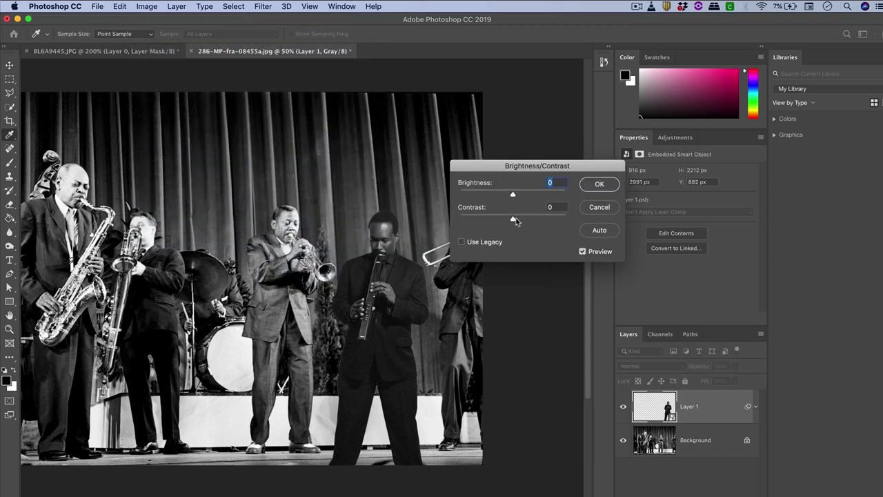
drag(512, 218, 510, 220)
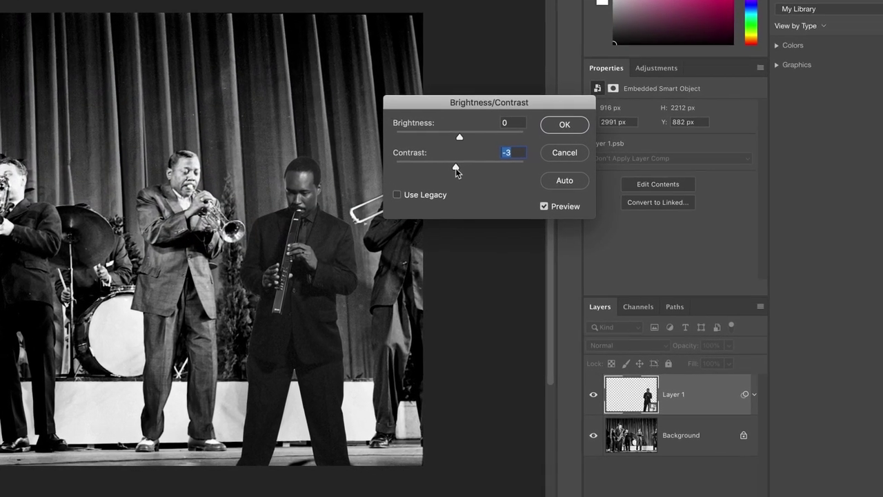
drag(455, 167, 451, 168)
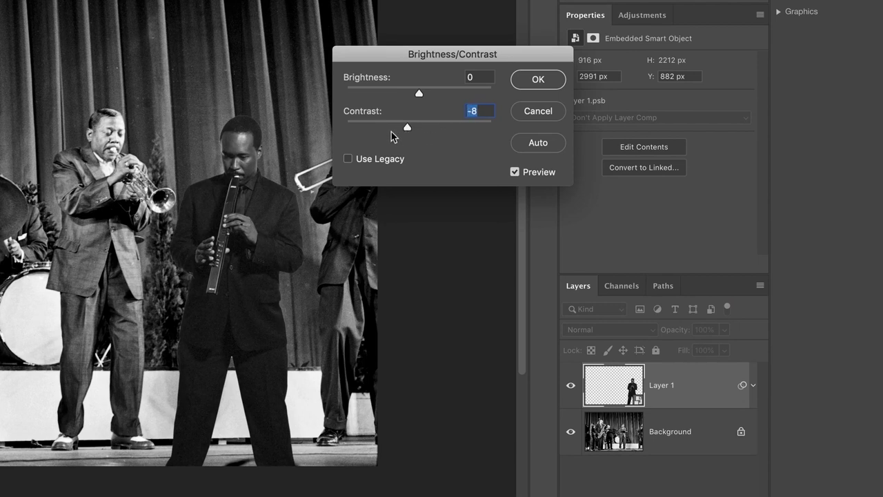
mouse_move(400, 129)
mouse_down()
mouse_move(362, 129)
mouse_move(387, 128)
mouse_up()
Step: Set Brightness to 24 and Contrast to -21, check against the original, and apply
drag(420, 92, 431, 92)
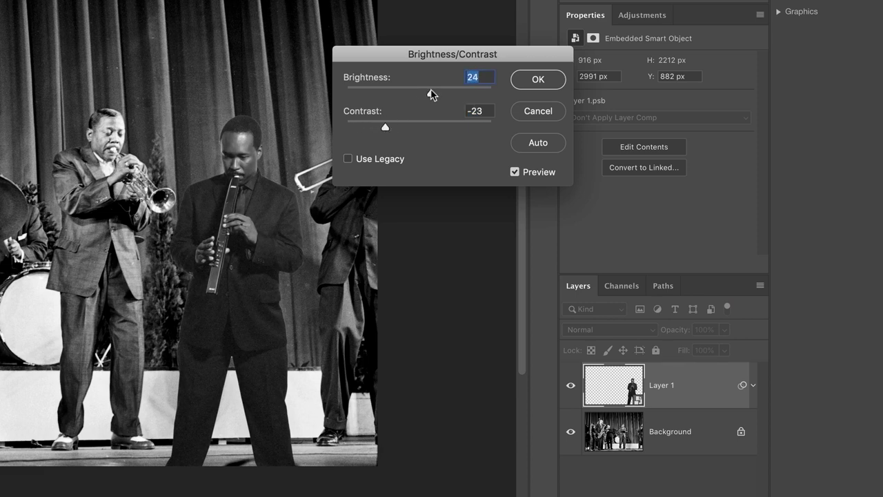
mouse_move(387, 128)
mouse_down()
mouse_move(377, 131)
mouse_move(390, 130)
mouse_up()
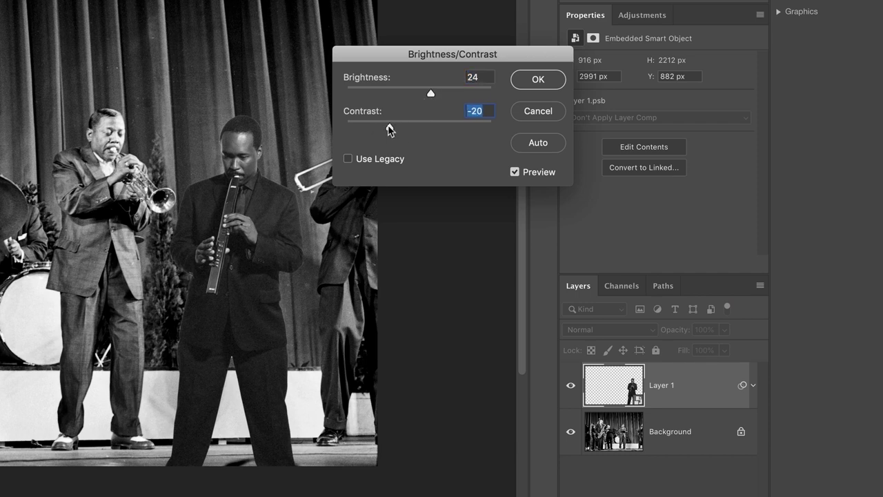
click(516, 173)
click(516, 173)
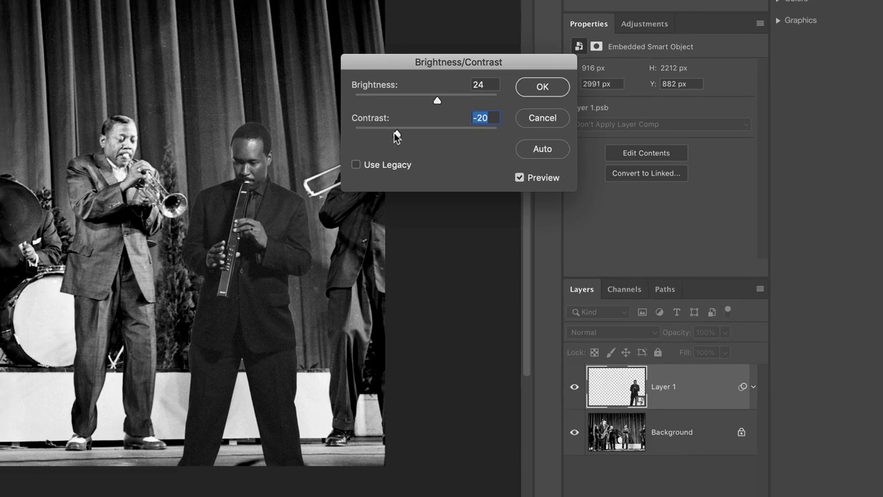
drag(390, 131, 386, 129)
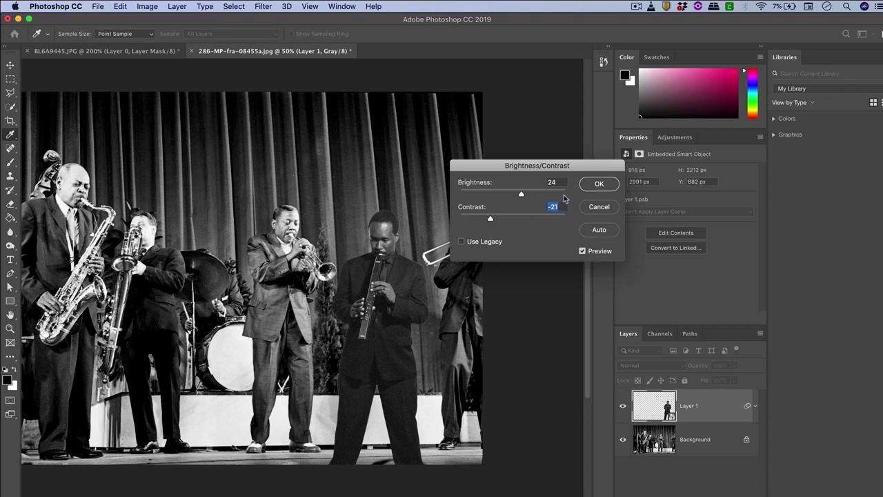
click(597, 185)
Step: Nudge the clarinet player a few pixels up, expand its smart filters, and open Layer 1.psb
drag(394, 258, 394, 249)
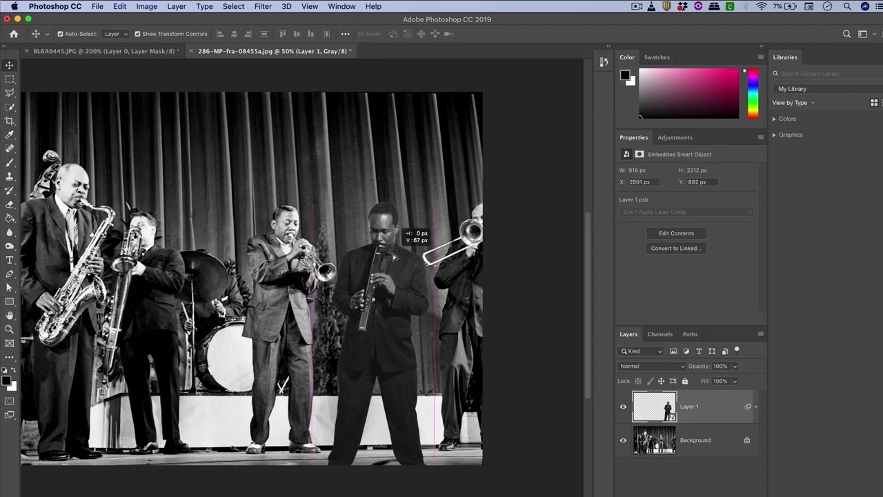
click(755, 407)
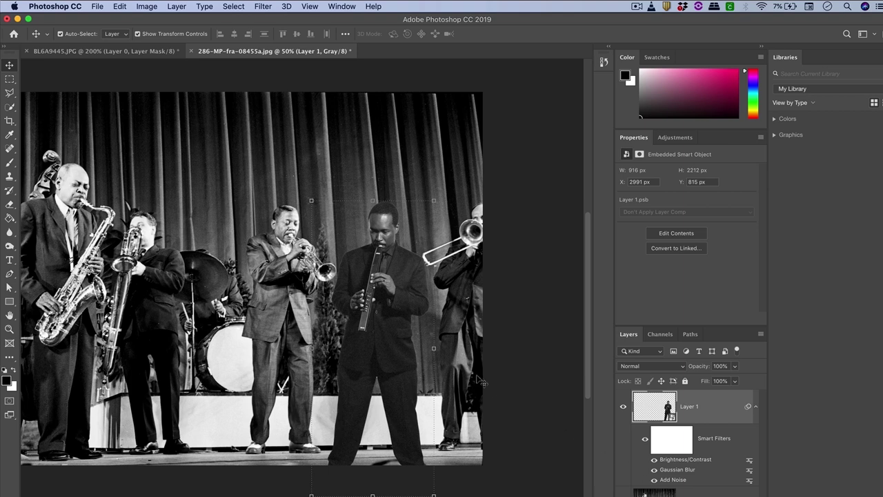
drag(399, 304, 400, 312)
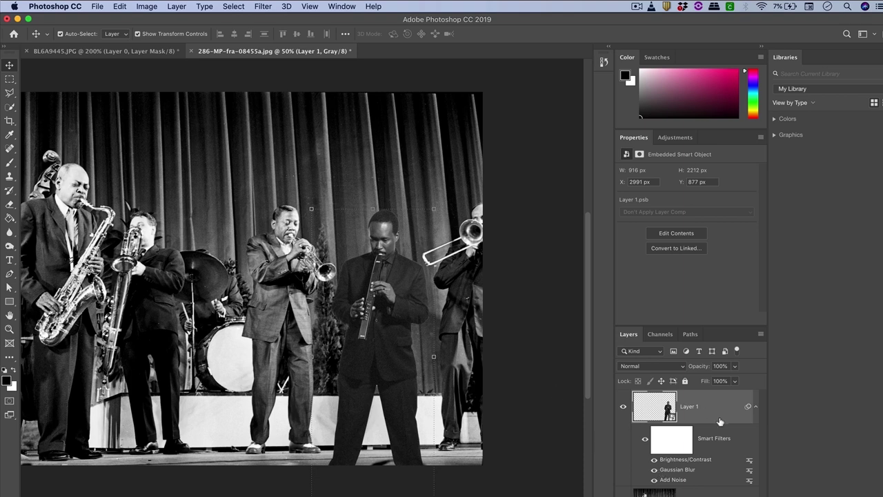
double_click(653, 406)
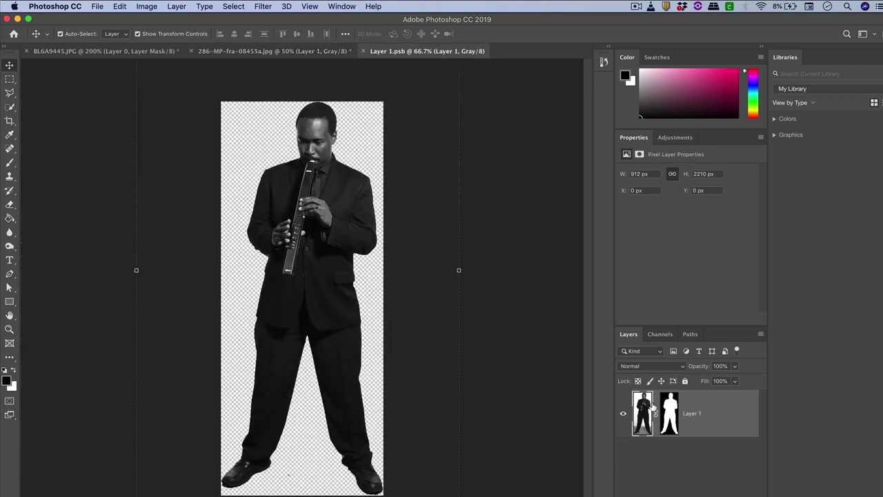
Step: Close Layer 1.psb and save the composite as Historic.psd with Maximize Compatibility
click(363, 52)
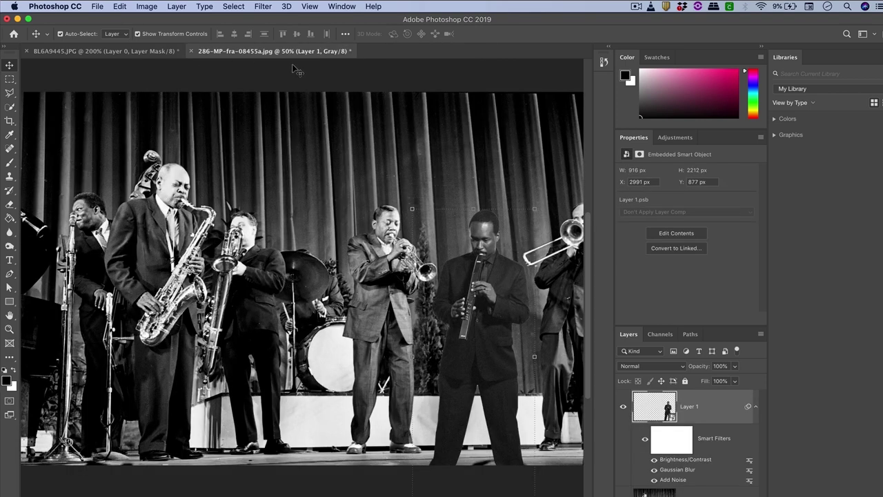
click(98, 6)
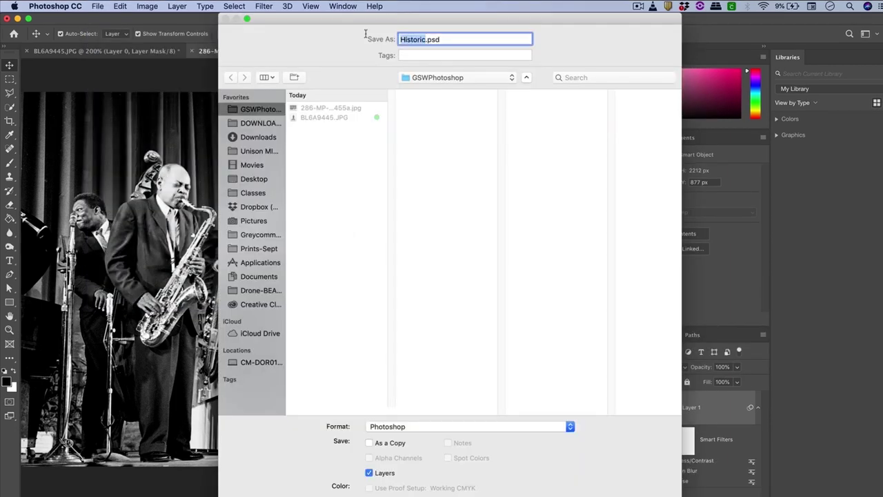
key(Right)
key(Return)
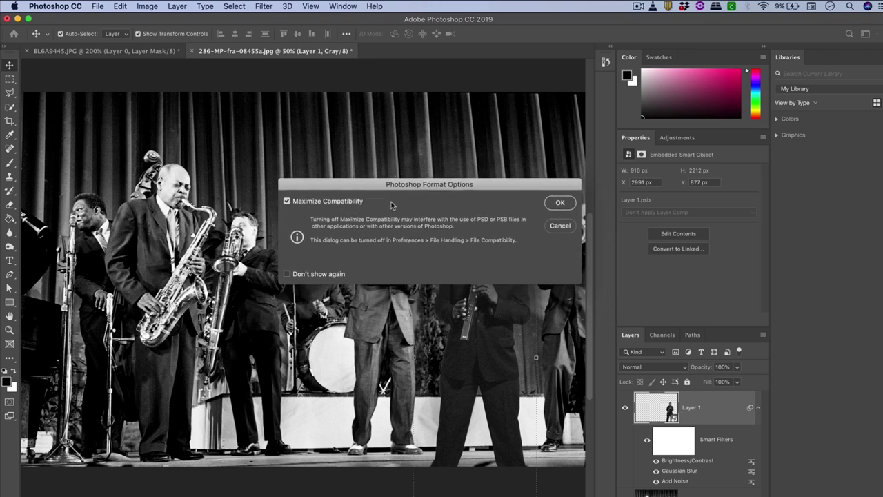
click(559, 203)
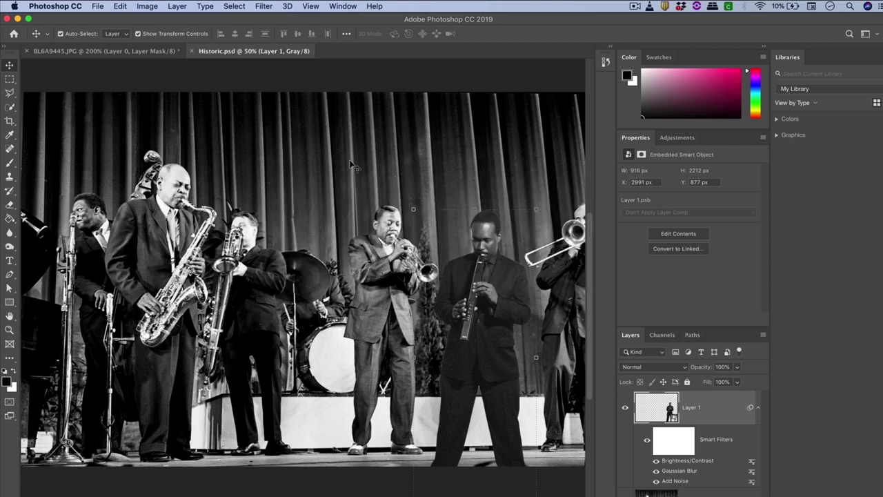
Step: Save a copy of the composite in JPEG format as Historic.jpg
click(98, 5)
click(105, 117)
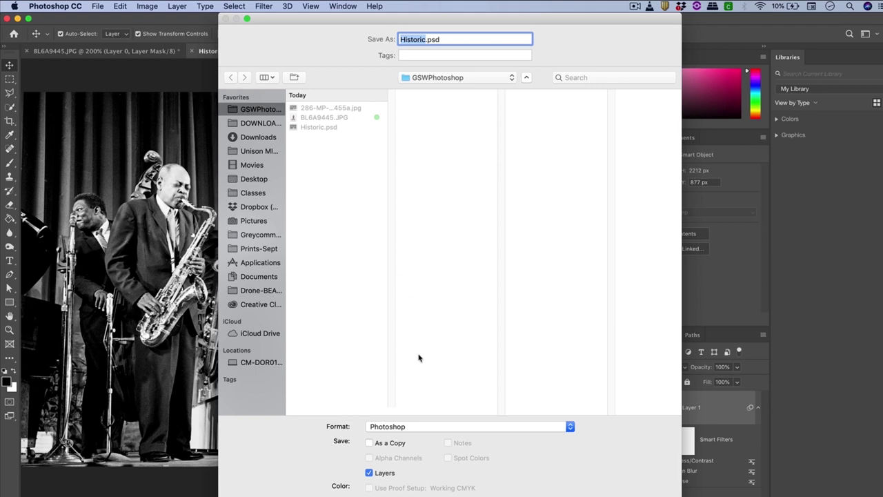
click(408, 428)
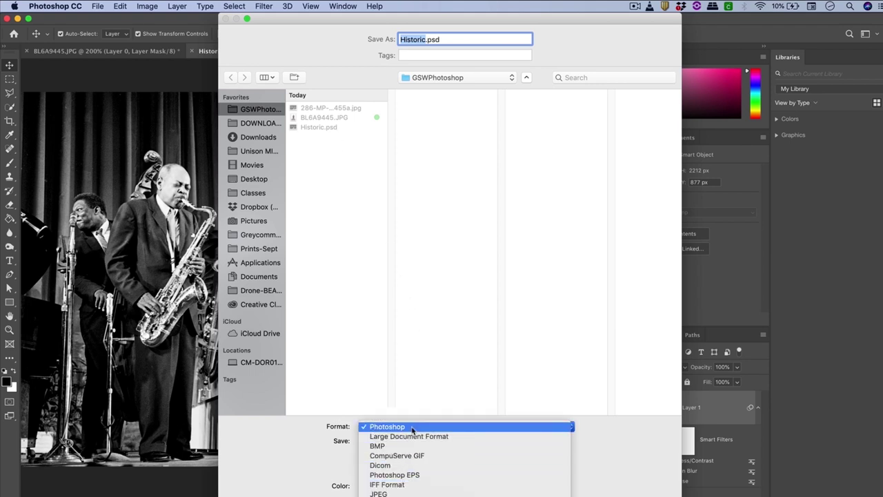
click(402, 491)
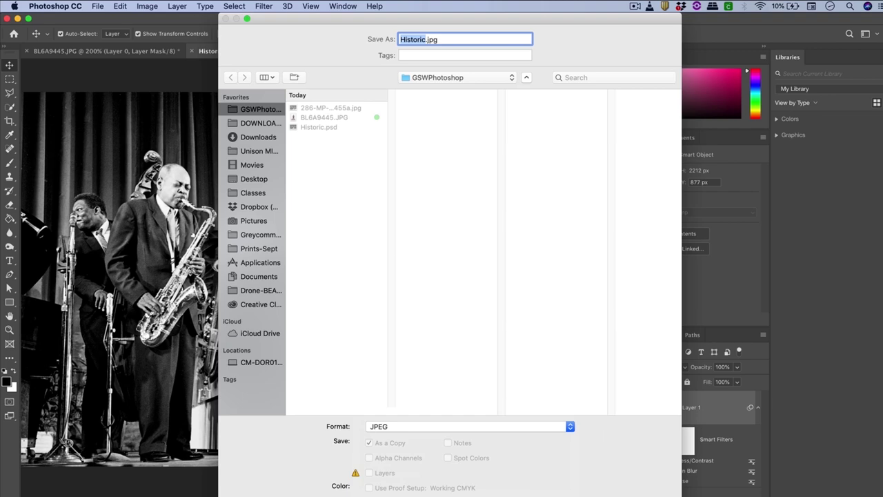
key(Return)
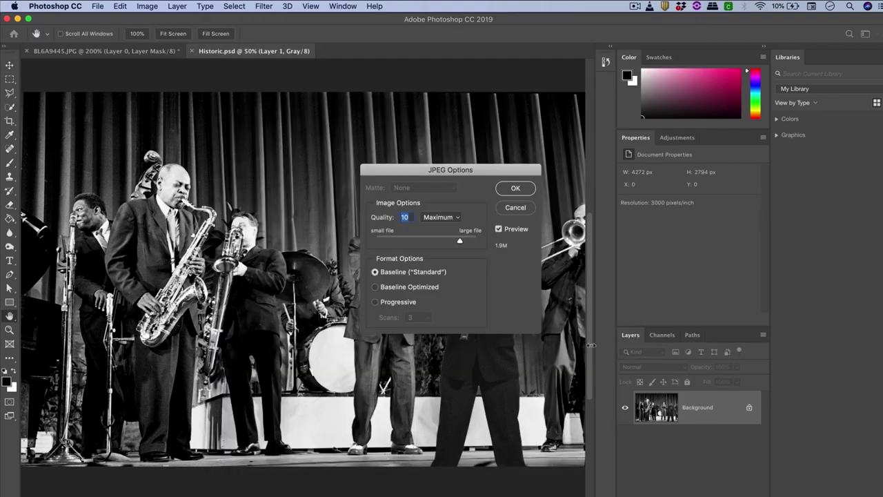
Step: Set the JPEG quality to 8 (High) and confirm
mouse_move(458, 242)
mouse_down()
mouse_move(434, 241)
mouse_move(445, 241)
mouse_up()
click(445, 216)
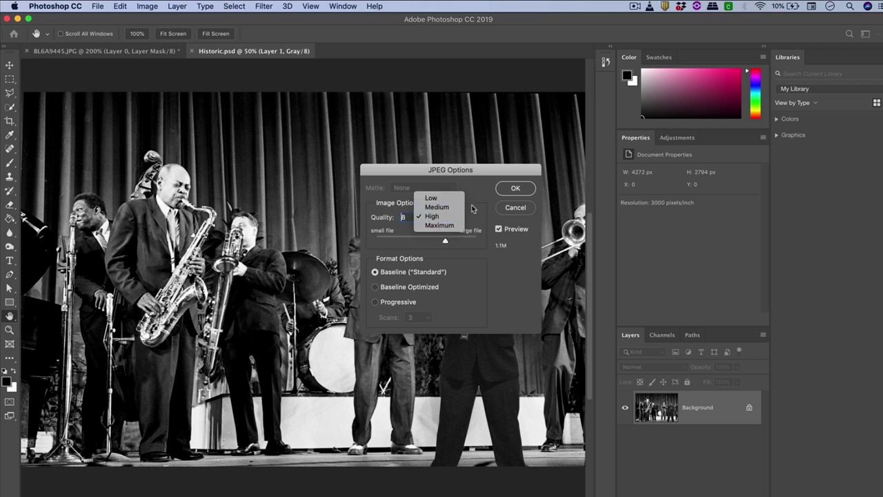
click(473, 209)
click(407, 216)
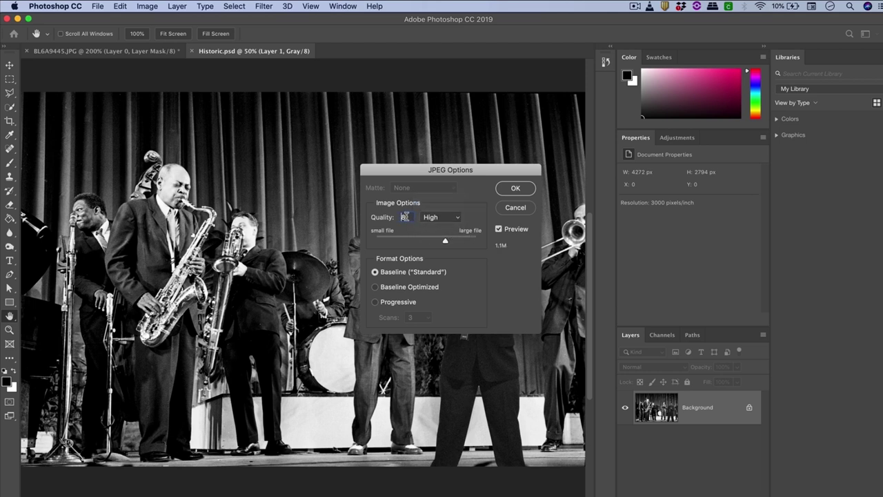
click(526, 190)
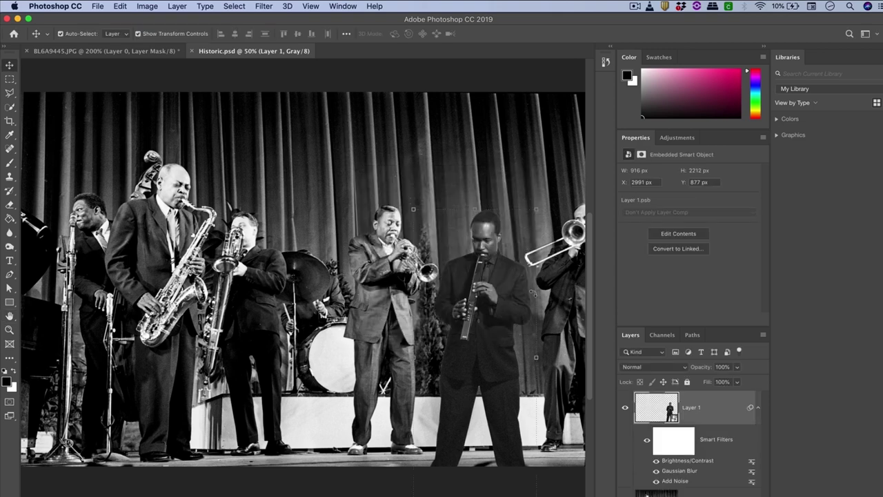